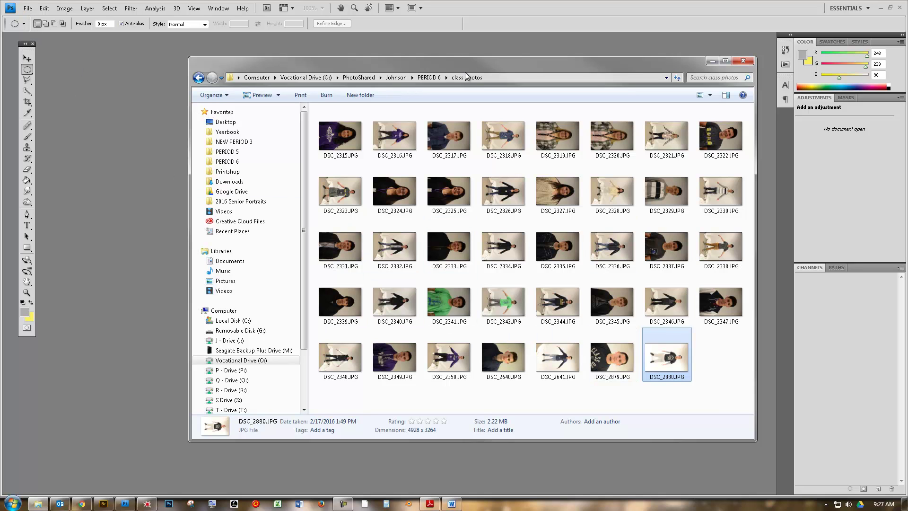
# Step: Open DSC_2880.JPG from the class photos folder in Photoshop and crop it at full width to the head and upper chest
pyautogui.moveTo(464, 63); pyautogui.dragTo(463, 60)
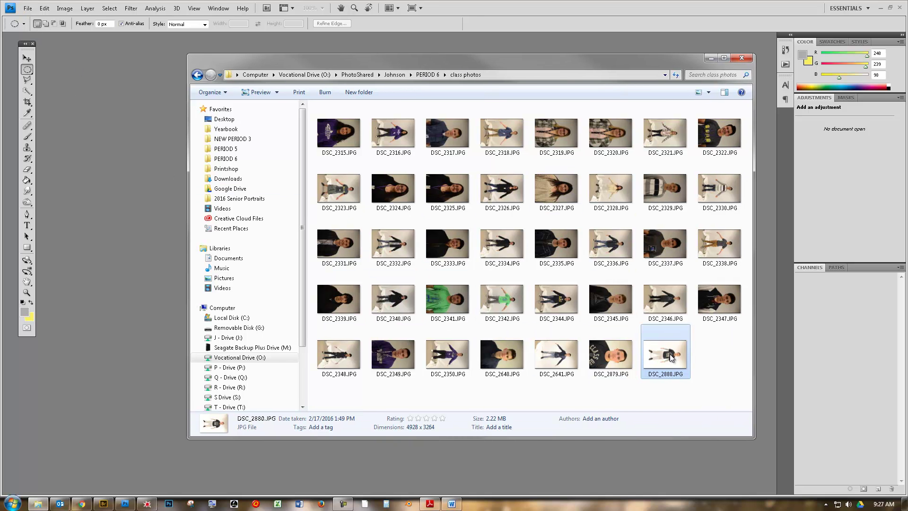
pyautogui.moveTo(671, 358); pyautogui.dragTo(152, 327)
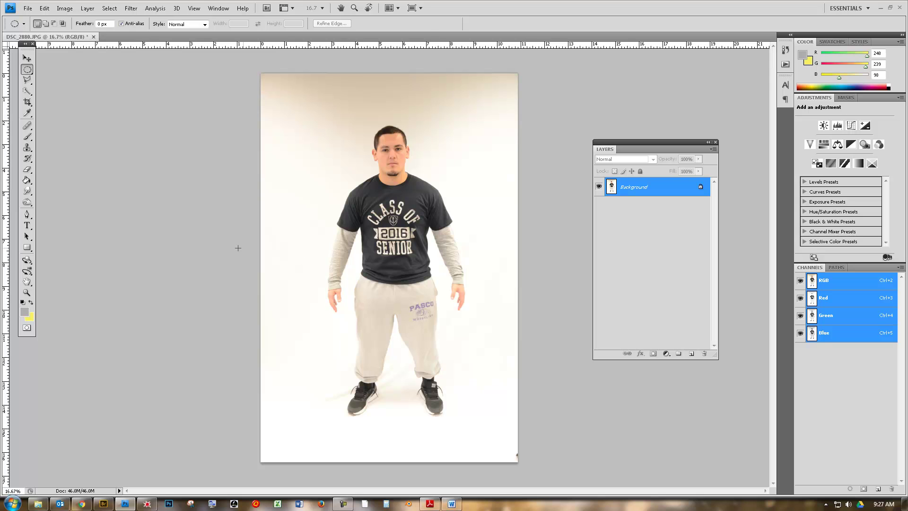
pyautogui.click(28, 102)
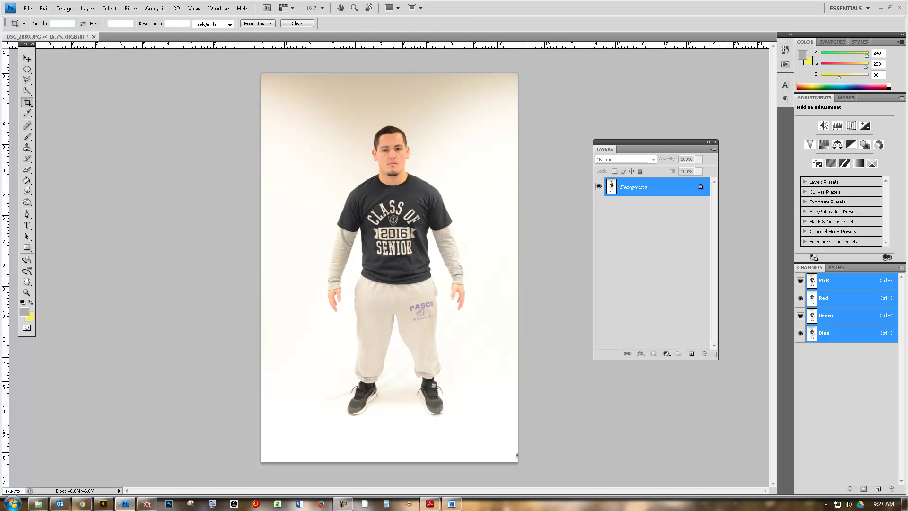
pyautogui.press('Tab')
pyautogui.press('Tab')
pyautogui.moveTo(250, 62); pyautogui.dragTo(523, 235)
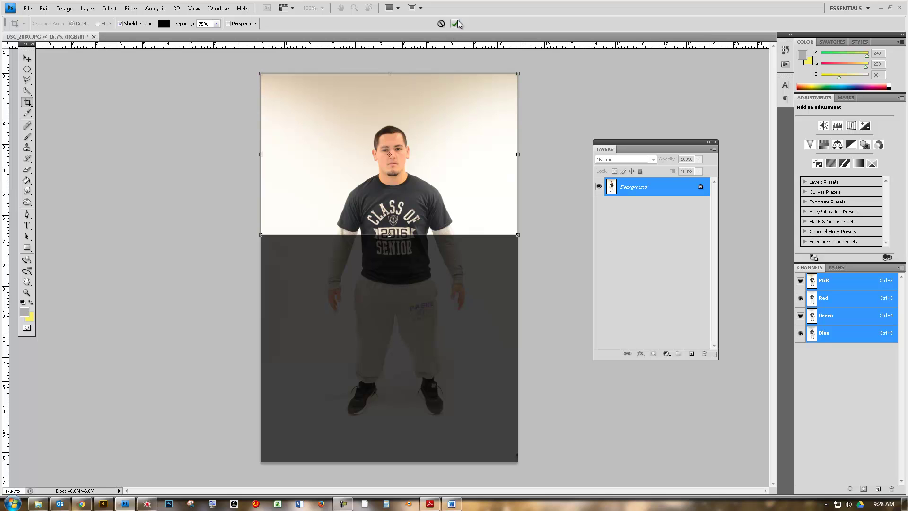
pyautogui.rightClick(411, 112)
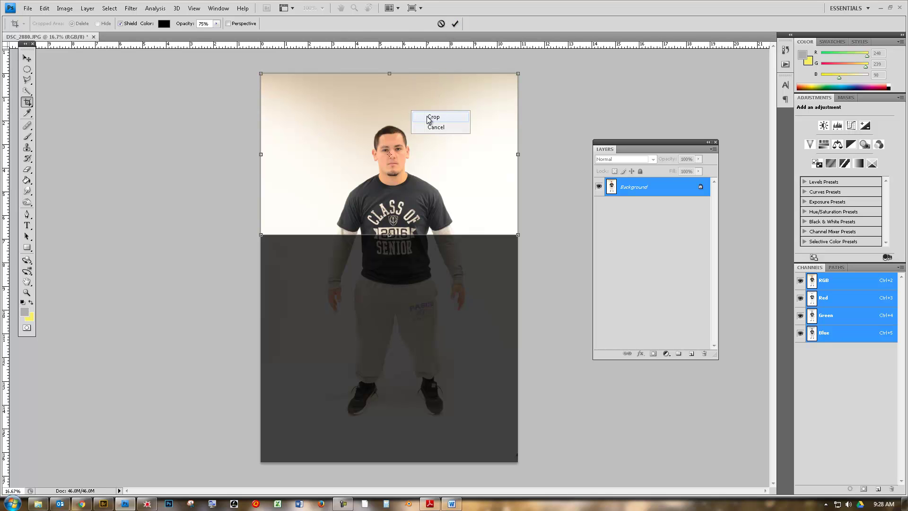
pyautogui.click(429, 119)
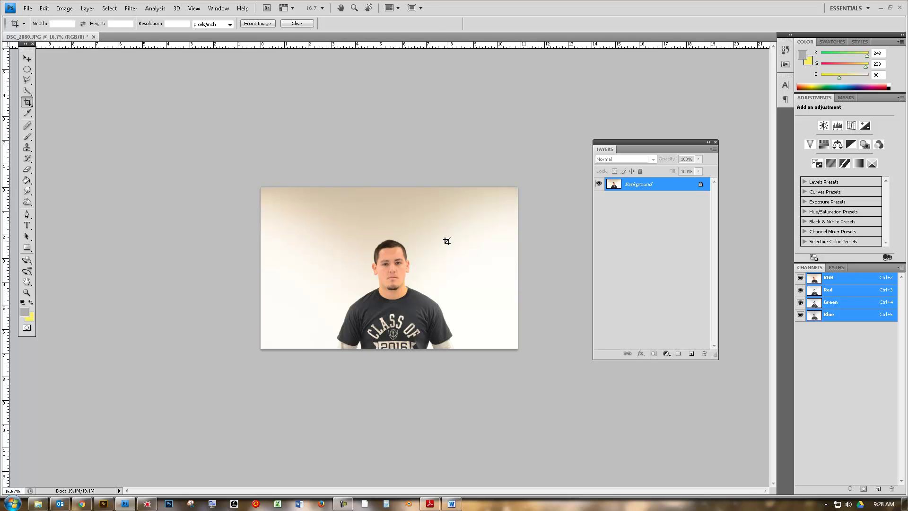
pyautogui.scroll(2, 422, 272)
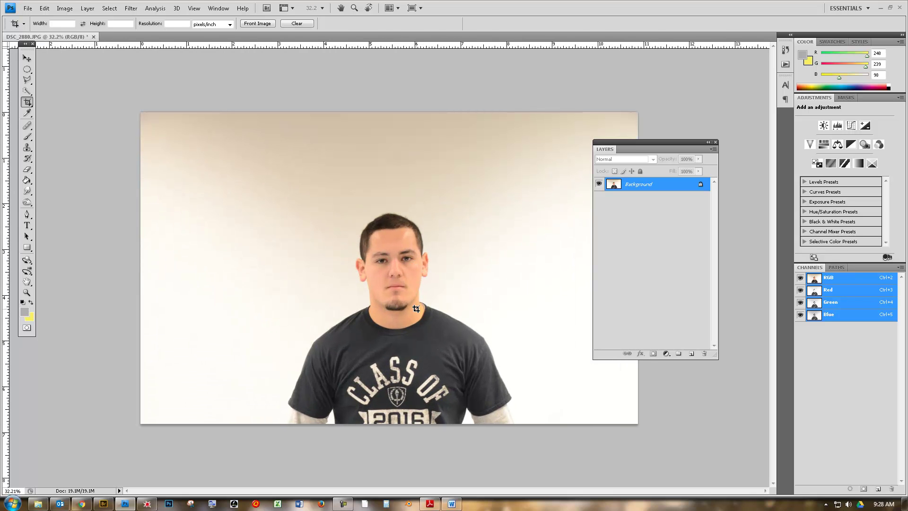
# Step: Switch to Chrome and search Google Images for golf, filtering the results to the Large size
pyautogui.hotkey('alt', 'Tab')
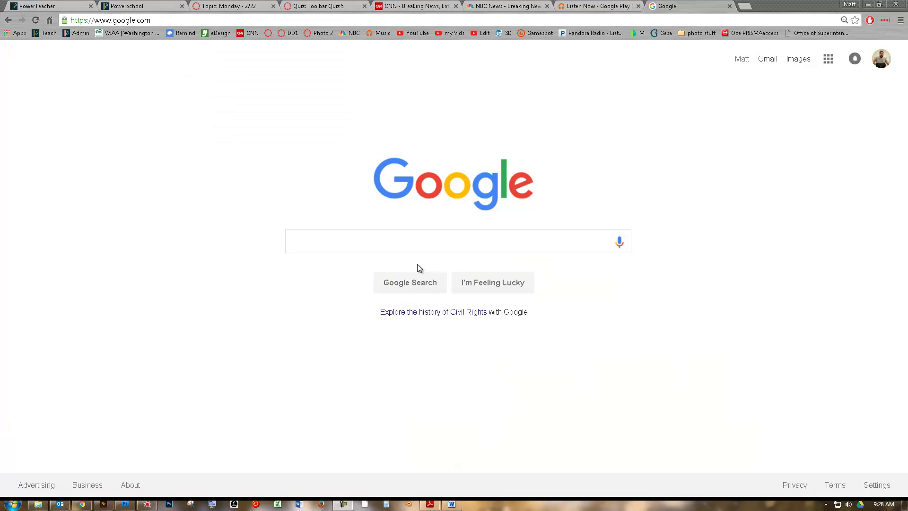
pyautogui.click(401, 239)
pyautogui.write('golf')
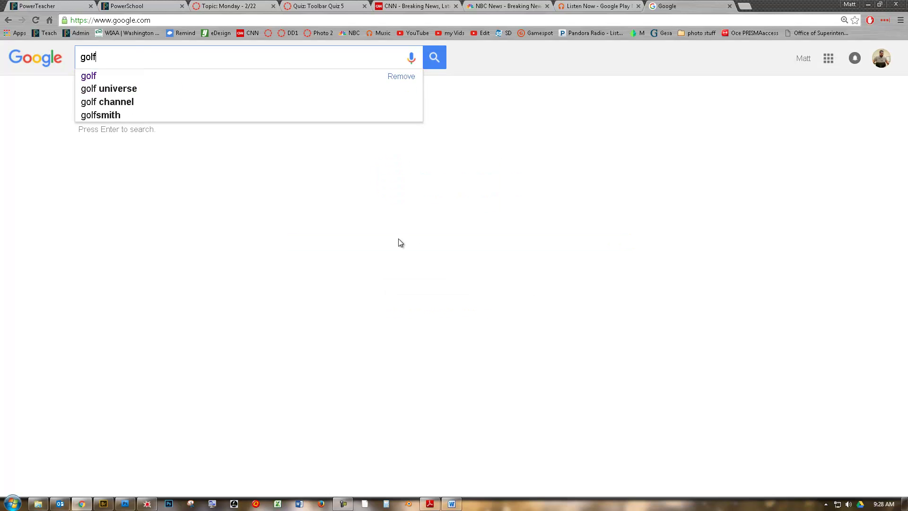
pyautogui.press('Return')
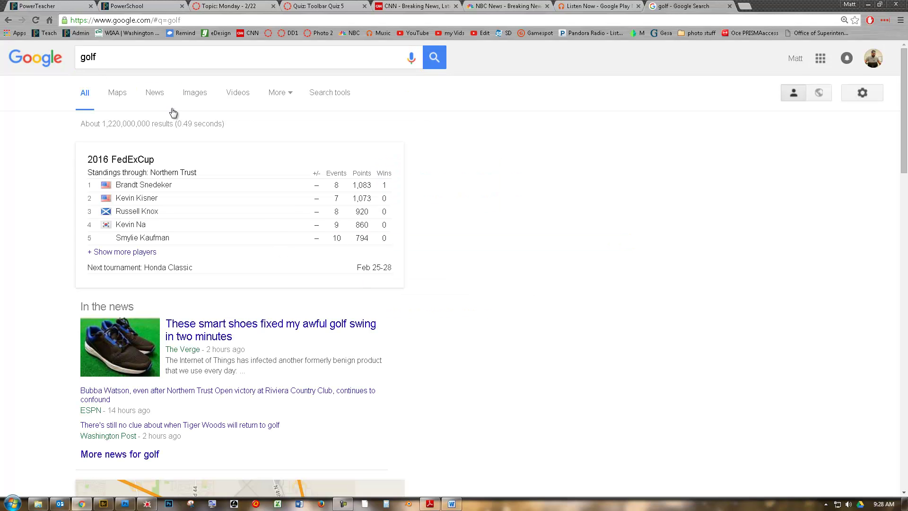
pyautogui.click(194, 94)
pyautogui.click(329, 94)
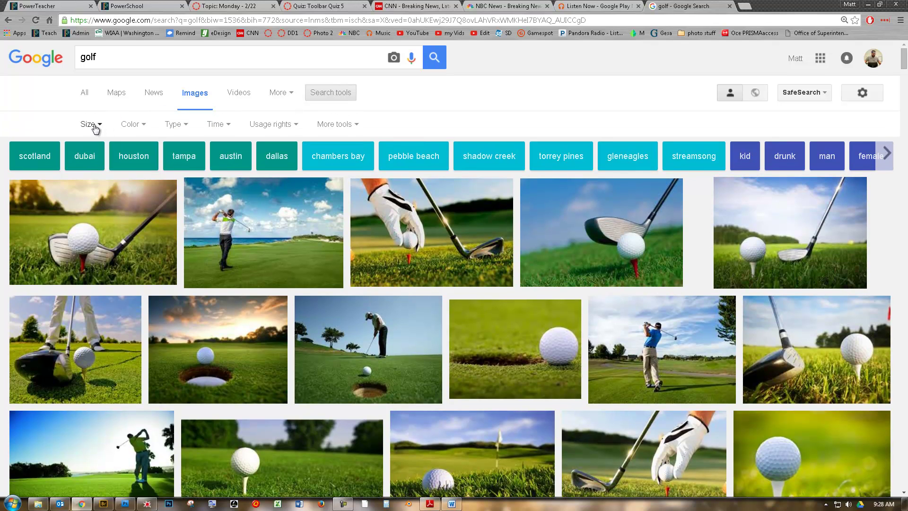
pyautogui.click(94, 126)
pyautogui.click(88, 161)
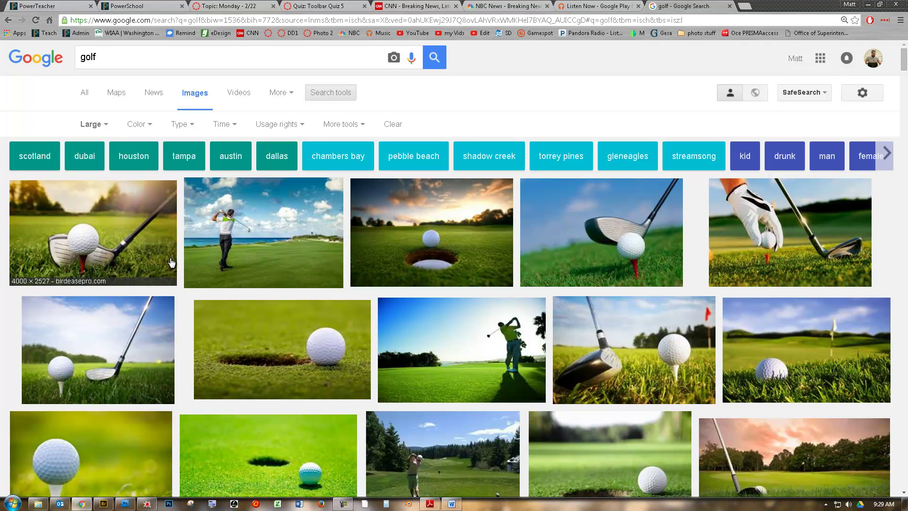
# Step: Start saving the picture of the golf ball beside the hole at sunset, choosing the teacher's own folder inside PERIOD 6
pyautogui.click(445, 237)
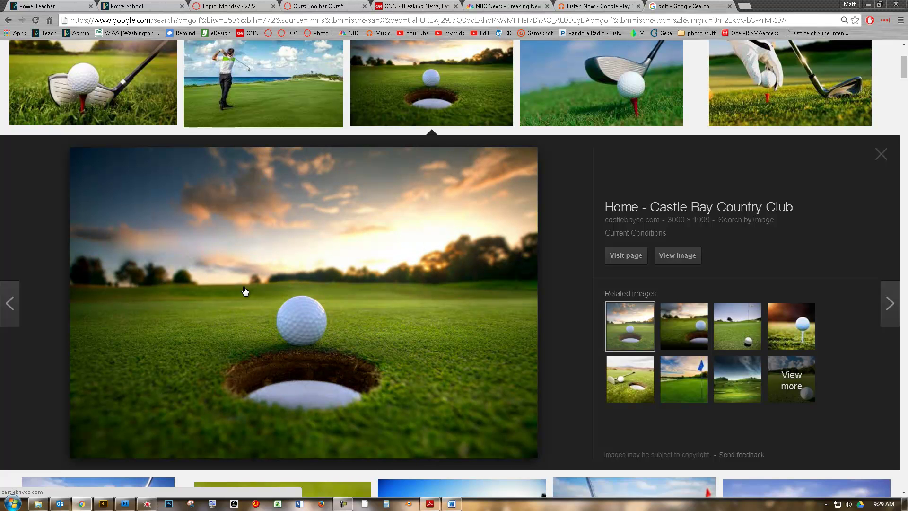
pyautogui.rightClick(291, 269)
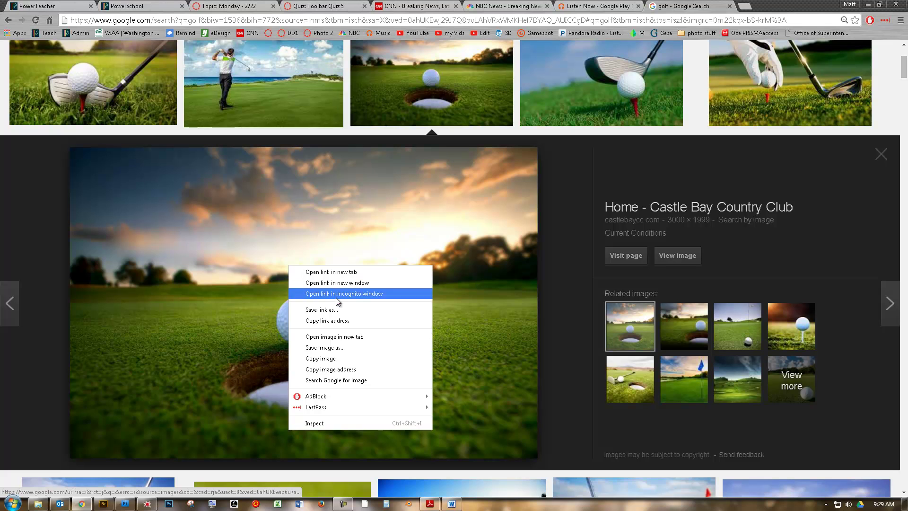
pyautogui.click(329, 348)
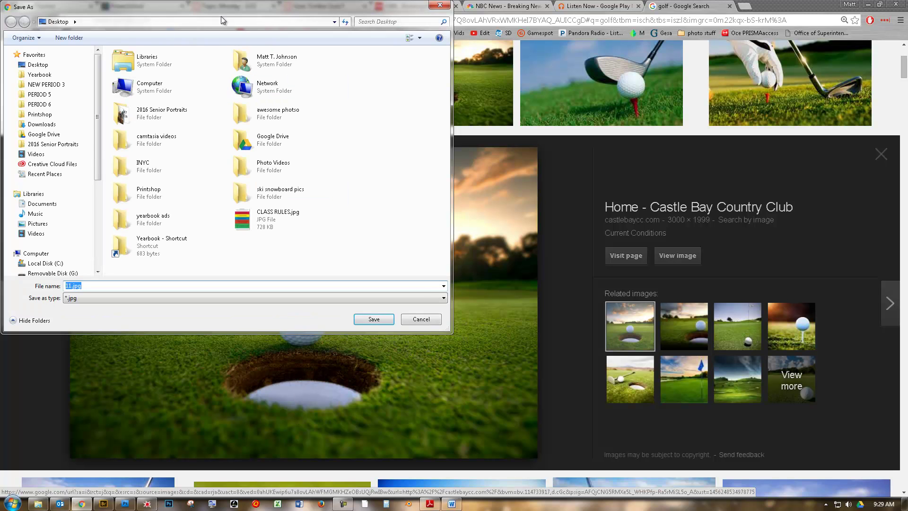
pyautogui.moveTo(221, 17); pyautogui.dragTo(308, 79)
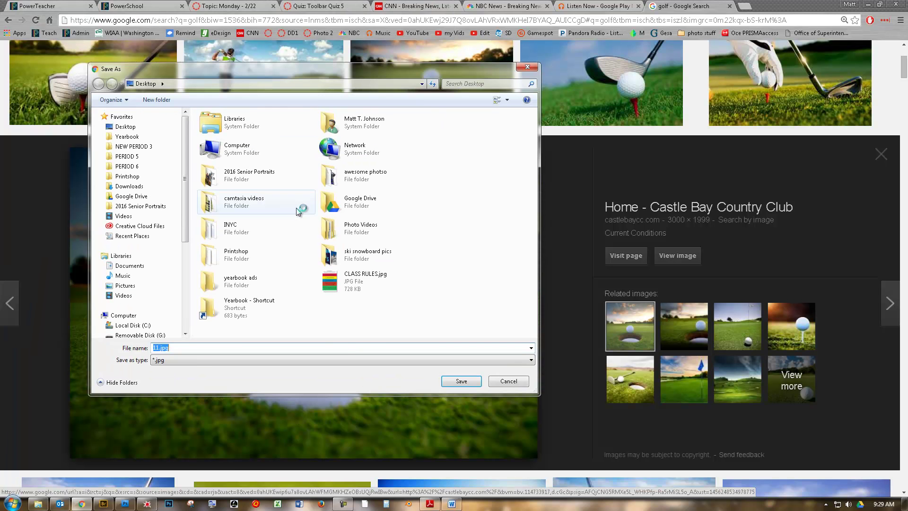
pyautogui.click(125, 168)
pyautogui.click(228, 227)
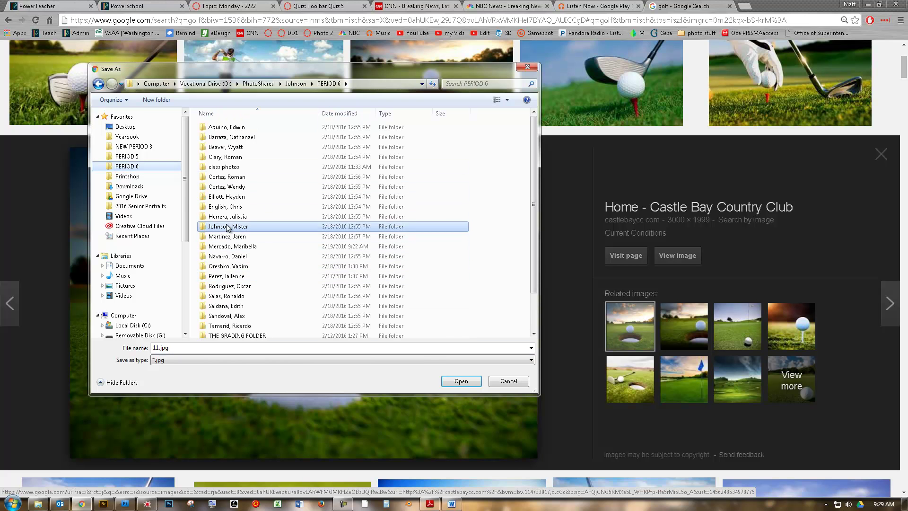
pyautogui.doubleClick(228, 227)
# Step: Create a folder named "What I think about" and save the golf picture in it as 11.jpg
pyautogui.click(157, 100)
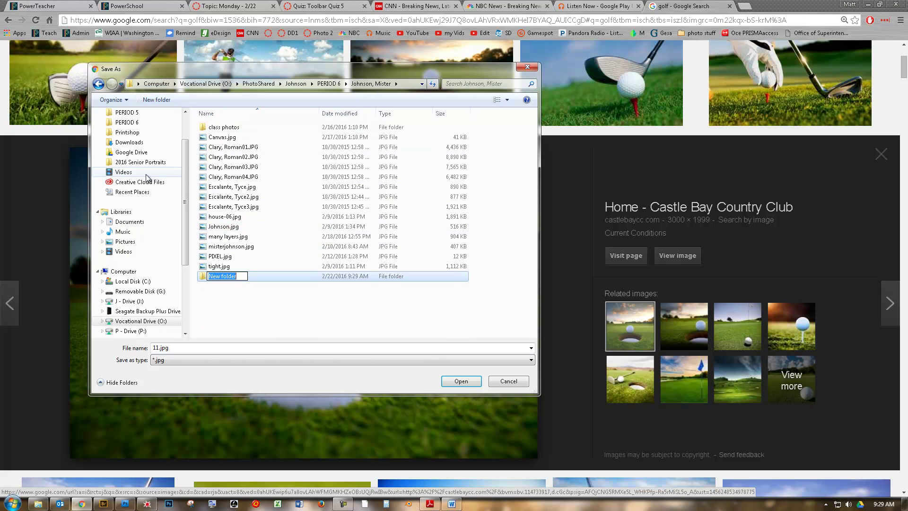
pyautogui.write('What I think about')
pyautogui.press('Return')
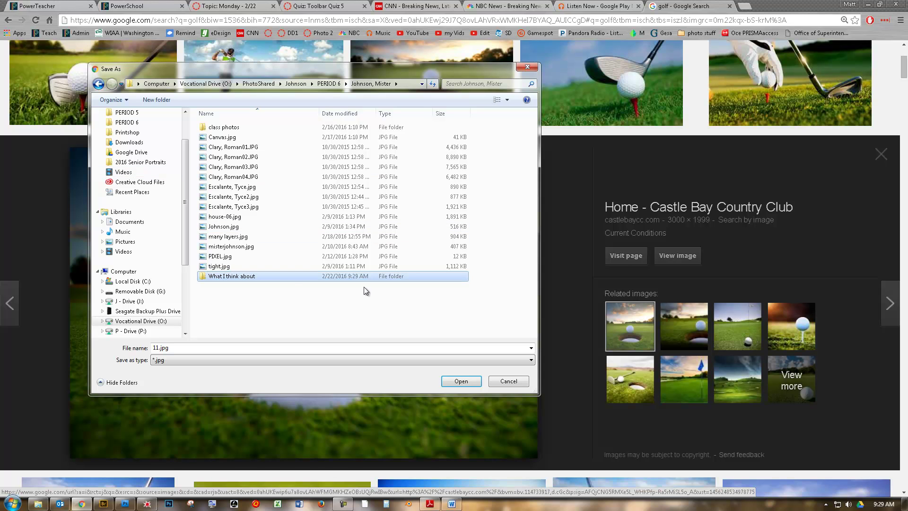
pyautogui.doubleClick(286, 278)
pyautogui.click(462, 381)
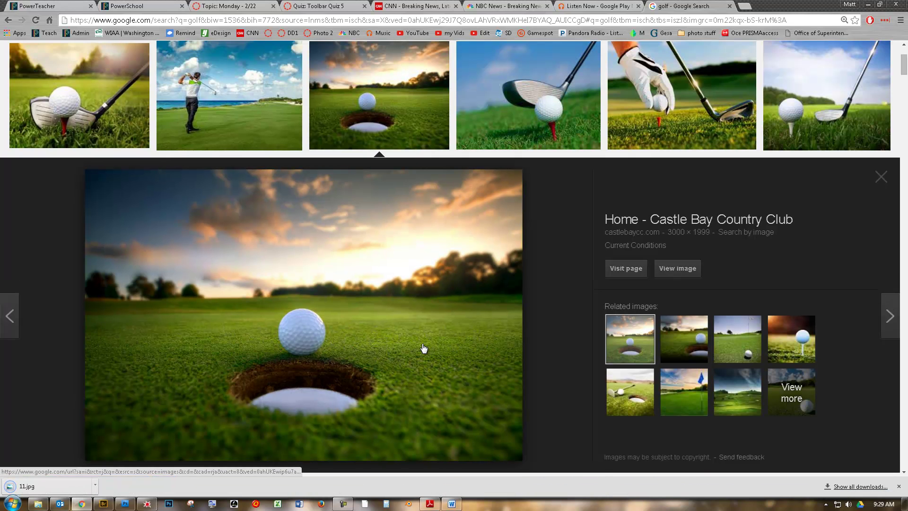
# Step: Search Google Images for large pictures of deer hunting and pick the first result
pyautogui.scroll(3, 424, 349)
pyautogui.click(257, 61)
pyautogui.hotkey('ctrl', 'a')
pyautogui.write('deer hunting')
pyautogui.press('Return')
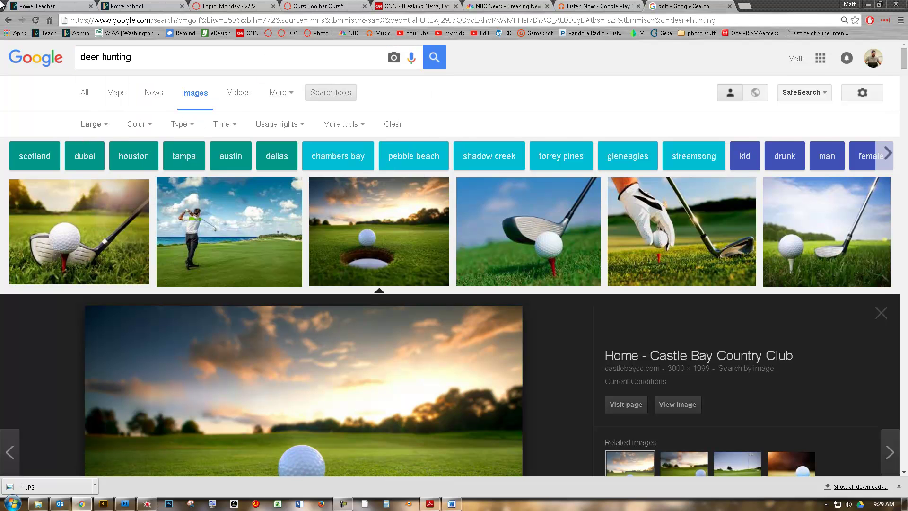
pyautogui.click(84, 220)
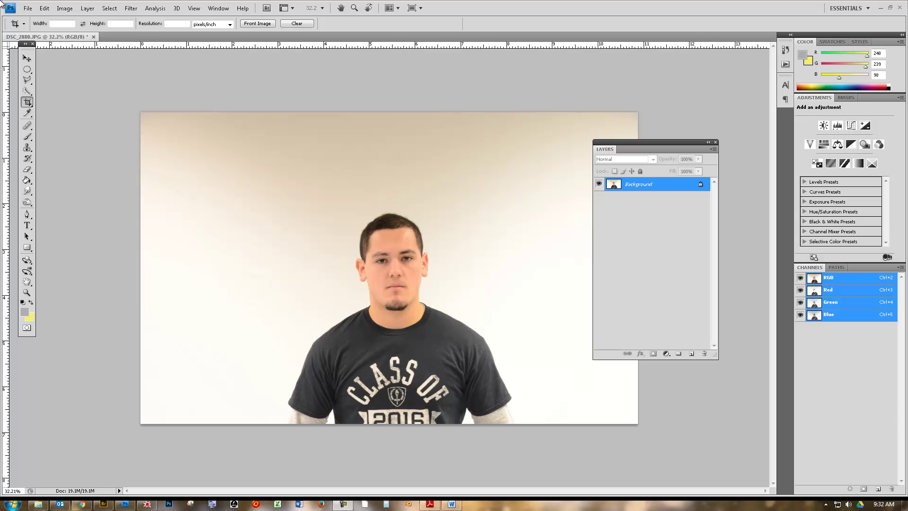
# Step: Back in Photoshop, open 1Ccz2LZ.jpg from the "What I think about" folder inside the teacher's PERIOD 6 folder
pyautogui.click(27, 8)
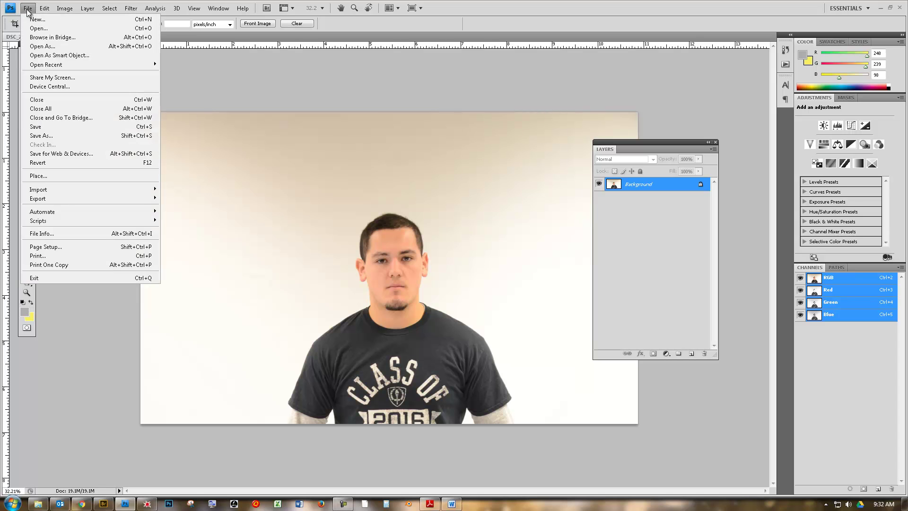
pyautogui.click(37, 27)
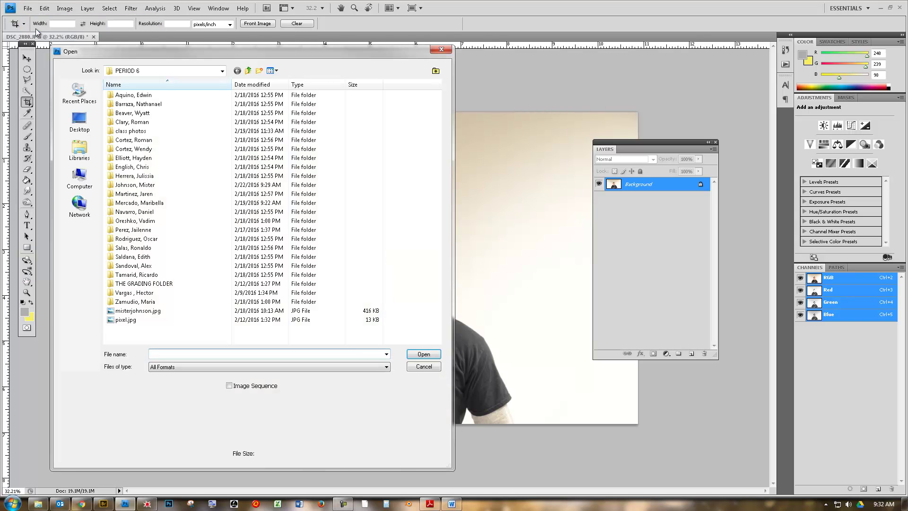
pyautogui.click(148, 187)
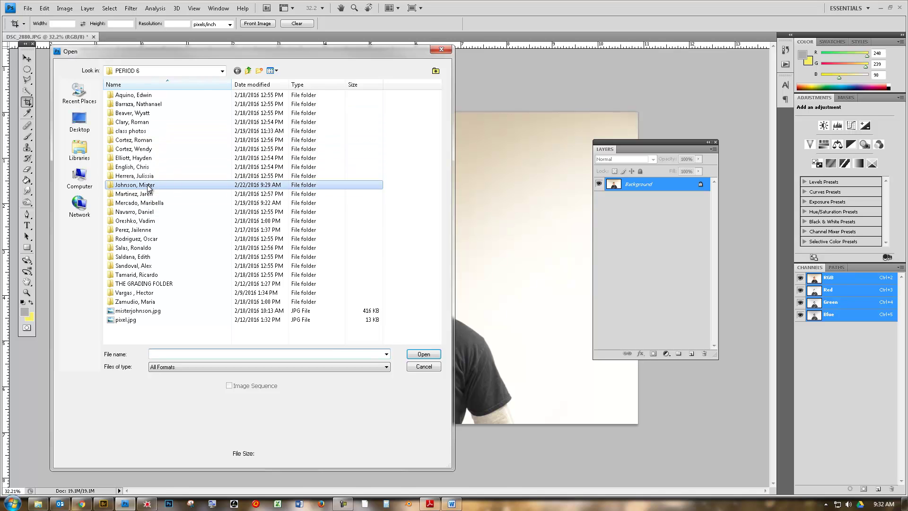
pyautogui.doubleClick(148, 186)
pyautogui.doubleClick(141, 101)
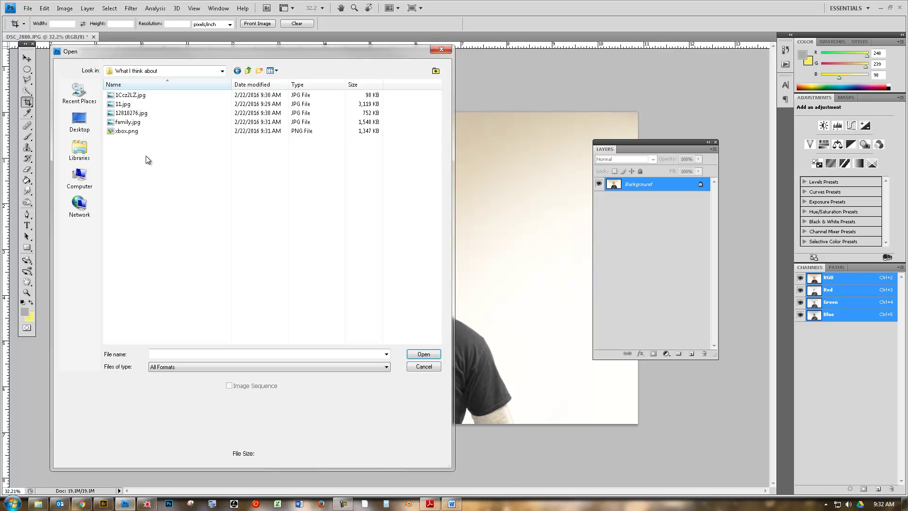
pyautogui.doubleClick(127, 96)
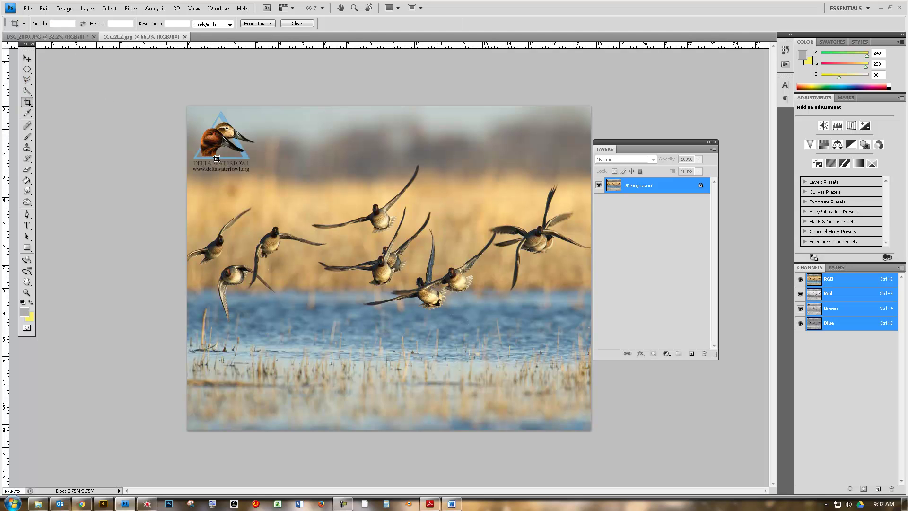
pyautogui.moveTo(186, 178); pyautogui.dragTo(515, 343)
pyautogui.moveTo(411, 236); pyautogui.dragTo(473, 228)
pyautogui.press('Escape')
pyautogui.moveTo(461, 157); pyautogui.dragTo(591, 303)
pyautogui.press('Escape')
# Step: Crop the duck picture around the central flying ducks, cutting off the Delta Waterfowl logo and the reeds below the water
pyautogui.moveTo(286, 140); pyautogui.dragTo(565, 344)
pyautogui.moveTo(383, 217); pyautogui.dragTo(351, 182)
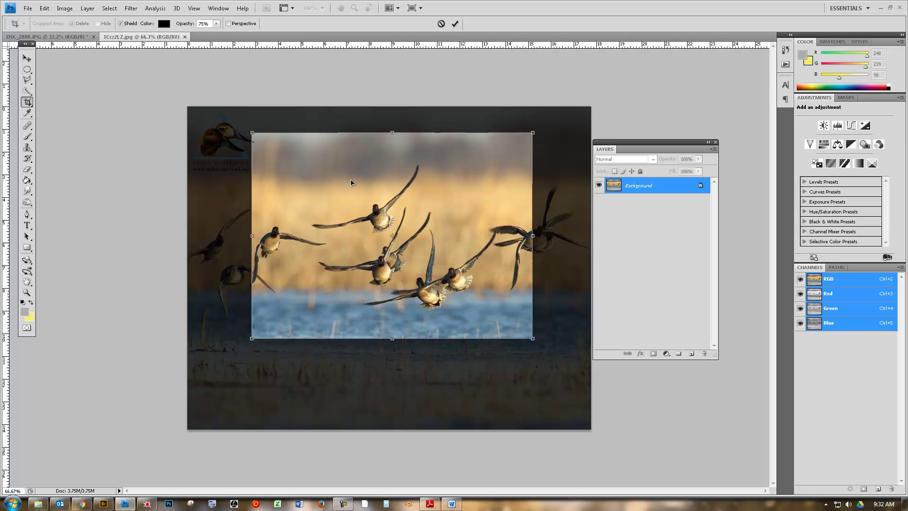
pyautogui.press('Return')
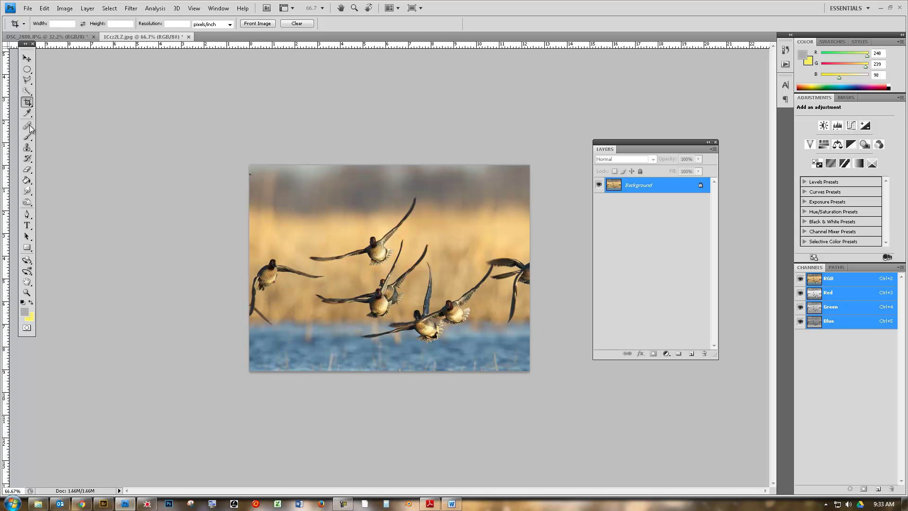
# Step: Make an elliptical marquee selection around the uppermost flying duck and activate the Move tool
pyautogui.click(25, 71)
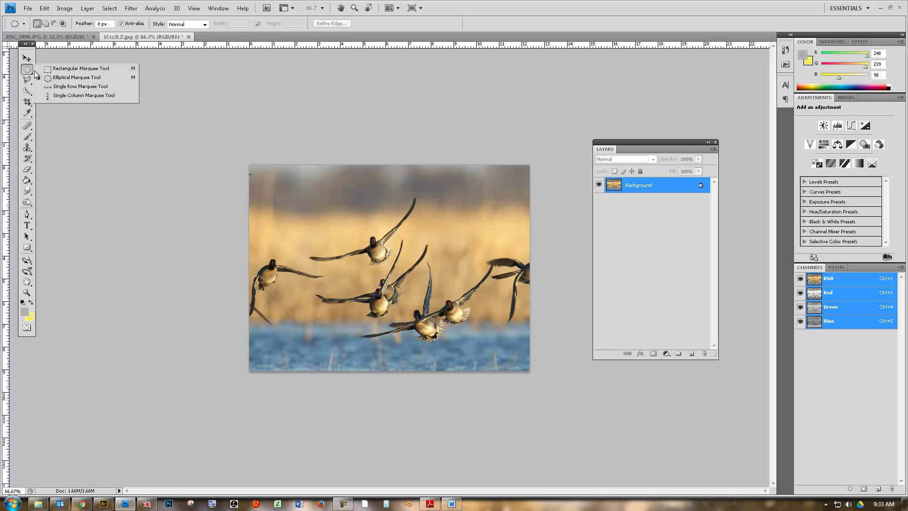
pyautogui.click(67, 81)
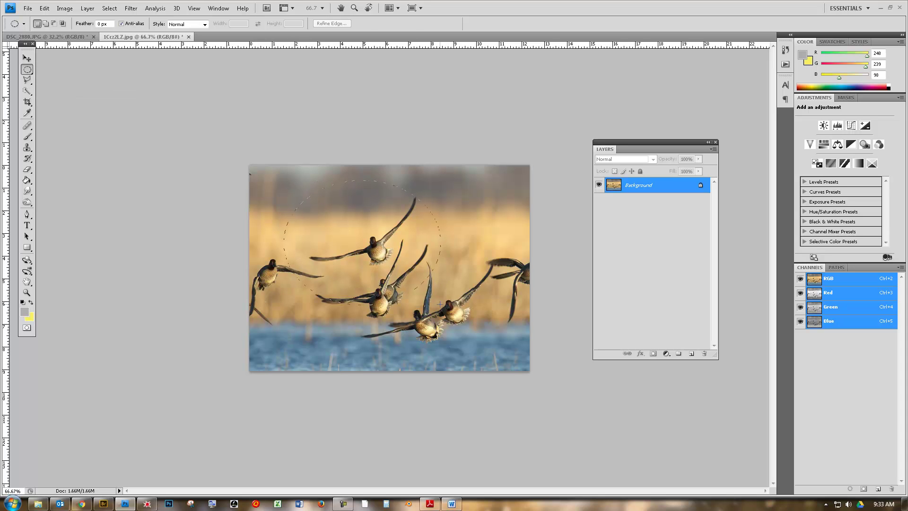
pyautogui.moveTo(400, 256); pyautogui.dragTo(364, 250)
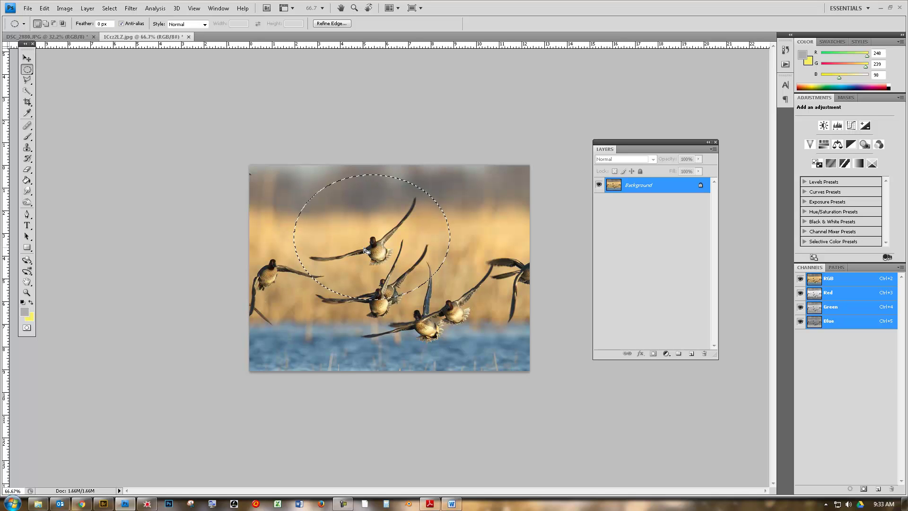
pyautogui.click(27, 59)
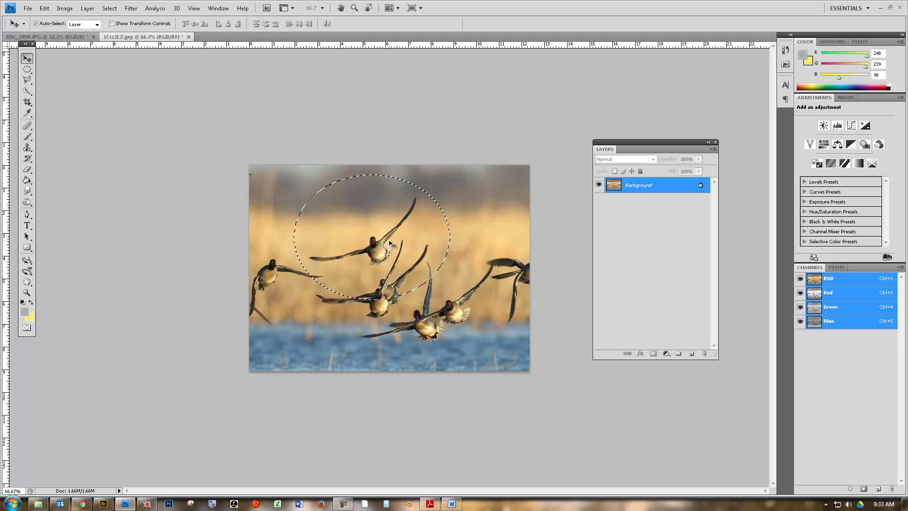
# Step: Switch back and forth between the DSC_2880.JPG portrait and the duck picture, ending on the duck picture
pyautogui.click(47, 37)
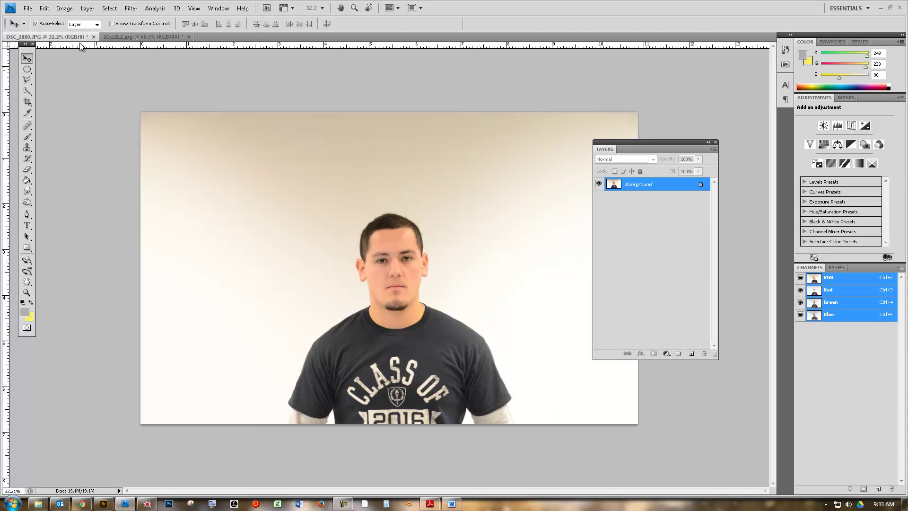
pyautogui.click(128, 38)
pyautogui.click(77, 36)
pyautogui.click(112, 35)
pyautogui.click(59, 38)
pyautogui.click(135, 37)
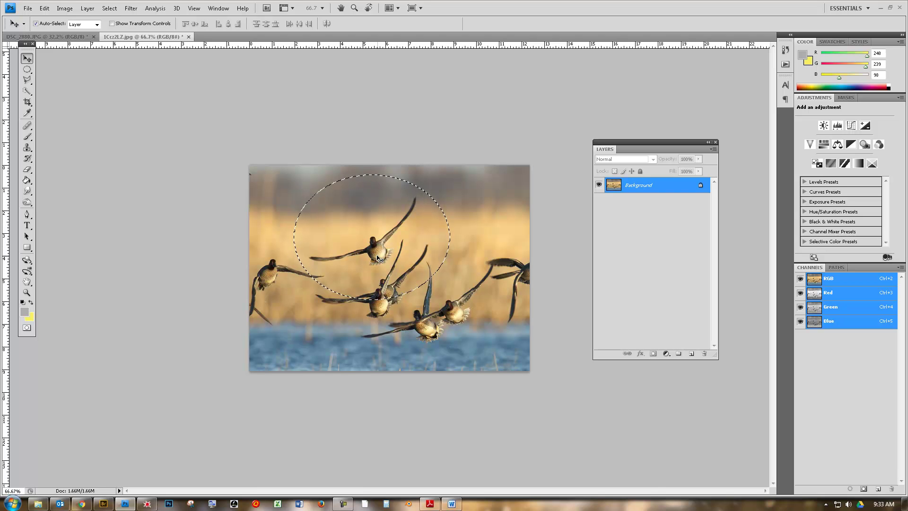
# Step: Move the elliptical duck selection into the DSC_2880.JPG portrait and place it on the wall to the upper left of the man's head
pyautogui.moveTo(374, 250); pyautogui.dragTo(161, 112)
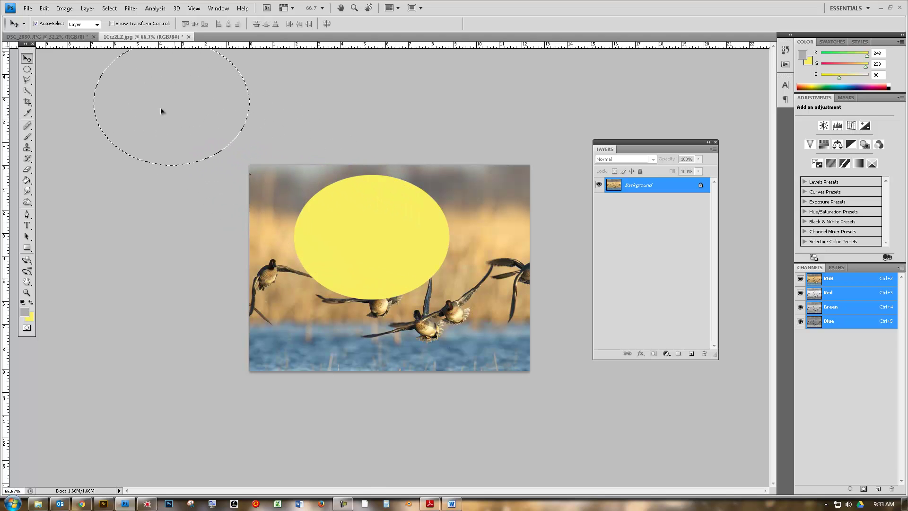
pyautogui.click(61, 37)
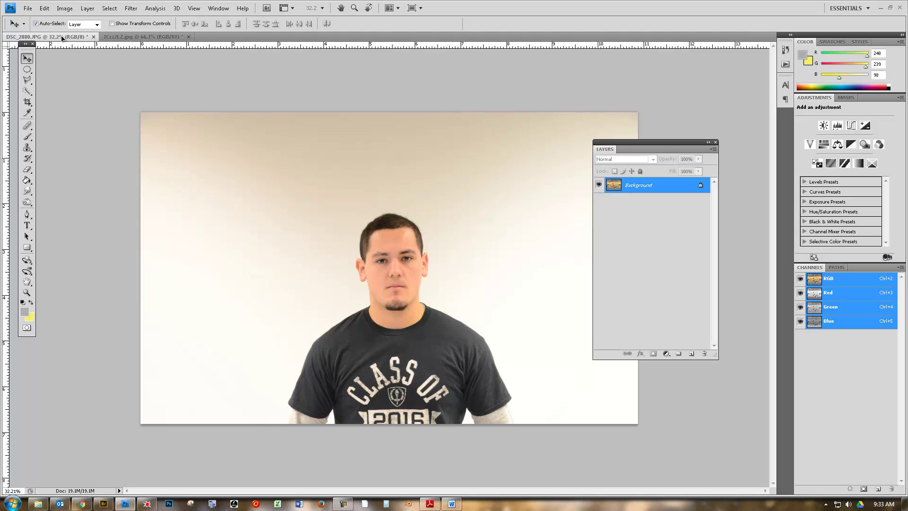
pyautogui.moveTo(62, 37); pyautogui.dragTo(255, 219)
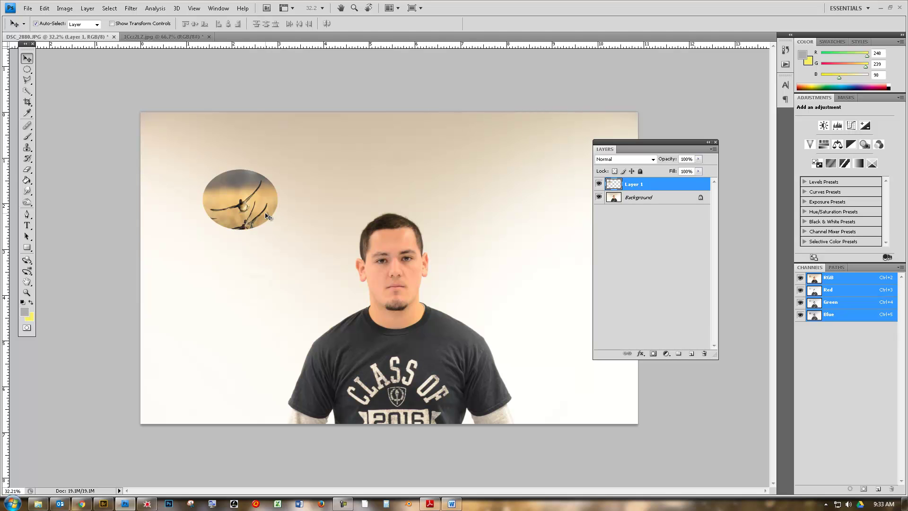
pyautogui.moveTo(247, 209)
pyautogui.mouseDown()
pyautogui.moveTo(276, 233)
pyautogui.moveTo(251, 209)
pyautogui.moveTo(263, 206)
pyautogui.moveTo(246, 203)
pyautogui.mouseUp()
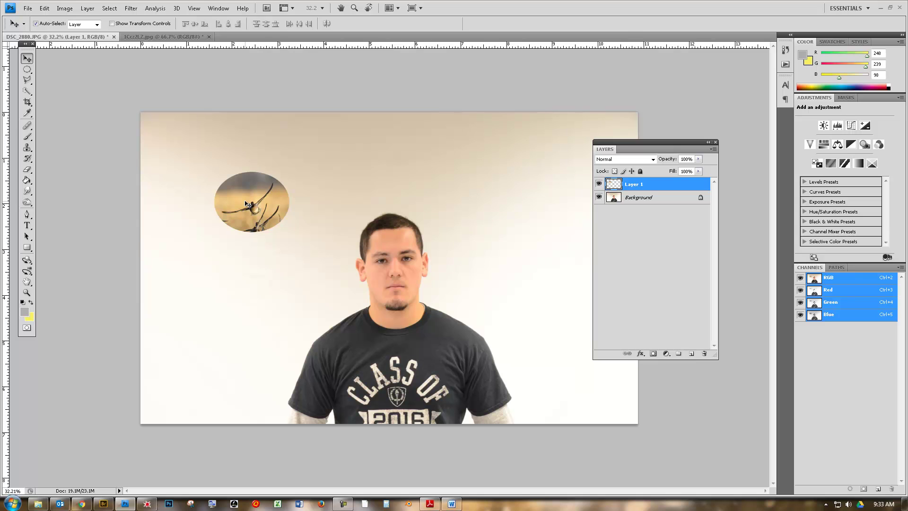
# Step: Enlarge the duck cutout proportionally to about 136% with Free Transform
pyautogui.hotkey('ctrl', 't')
pyautogui.moveTo(292, 173); pyautogui.dragTo(312, 156)
pyautogui.moveTo(213, 232)
pyautogui.mouseDown()
pyautogui.moveTo(199, 249)
pyautogui.moveTo(209, 238)
pyautogui.mouseUp()
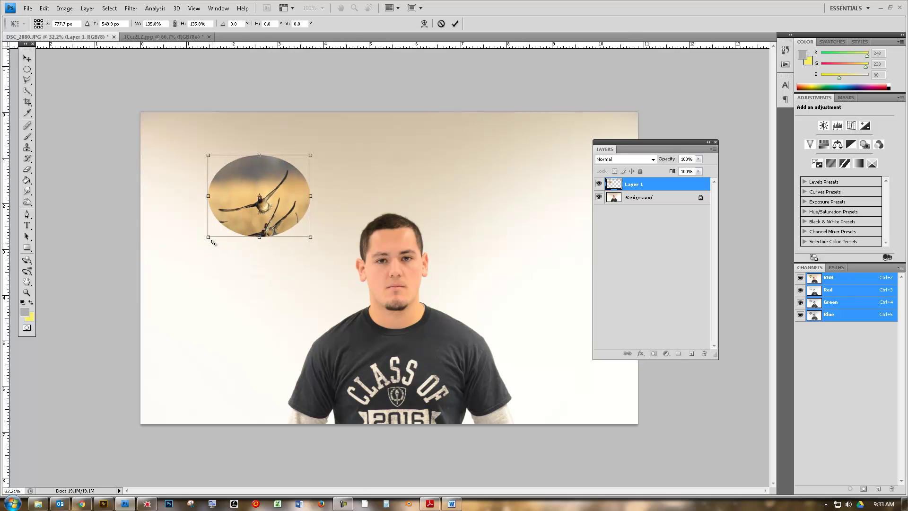
pyautogui.press('Return')
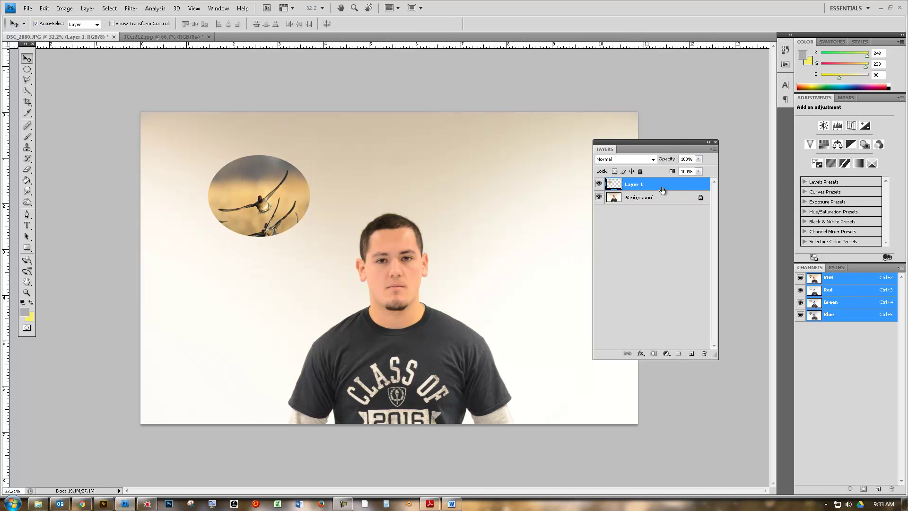
# Step: Toggle the duck layer's visibility off and on, and close 1Ccz2LZ.jpg without saving its changes
pyautogui.click(598, 183)
pyautogui.click(599, 184)
pyautogui.click(180, 42)
pyautogui.click(209, 36)
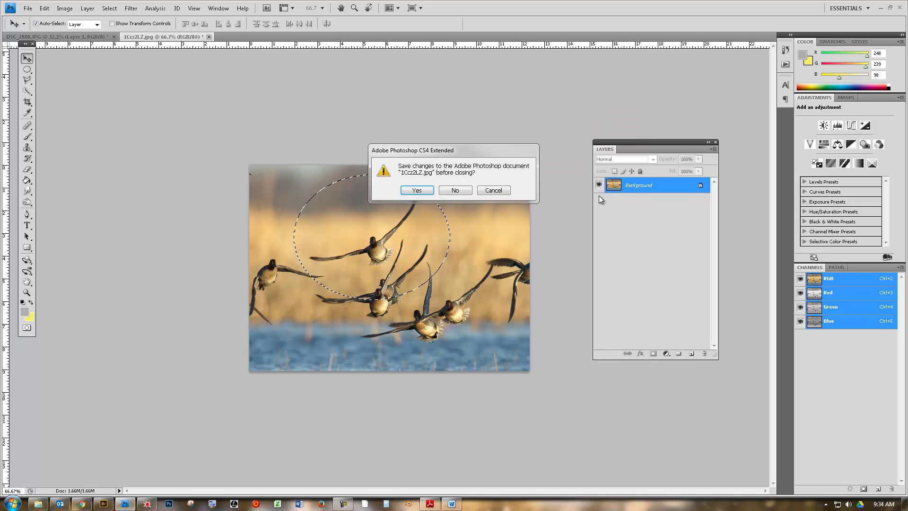
pyautogui.click(455, 190)
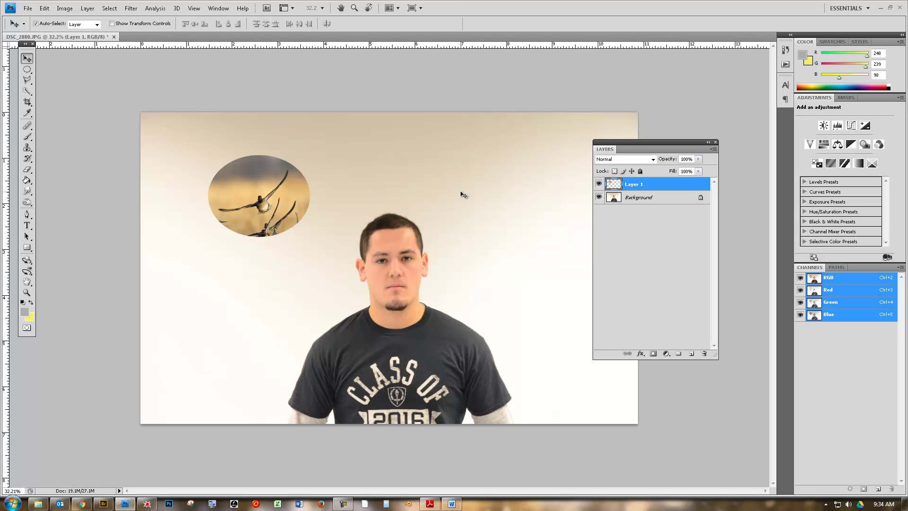
# Step: Open 11.jpg from the "What I think about" folder and make an elliptical marquee selection around the golf ball and hole
pyautogui.click(28, 8)
pyautogui.click(35, 28)
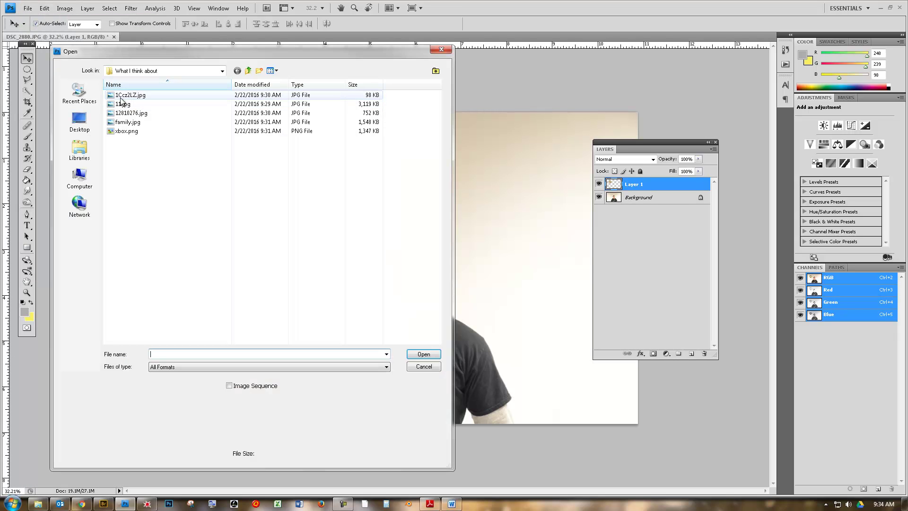
pyautogui.doubleClick(121, 104)
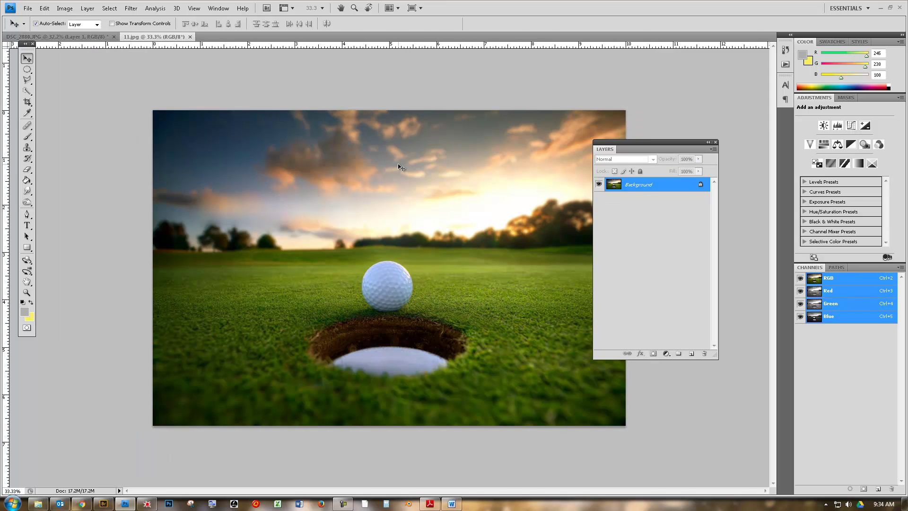
pyautogui.click(27, 71)
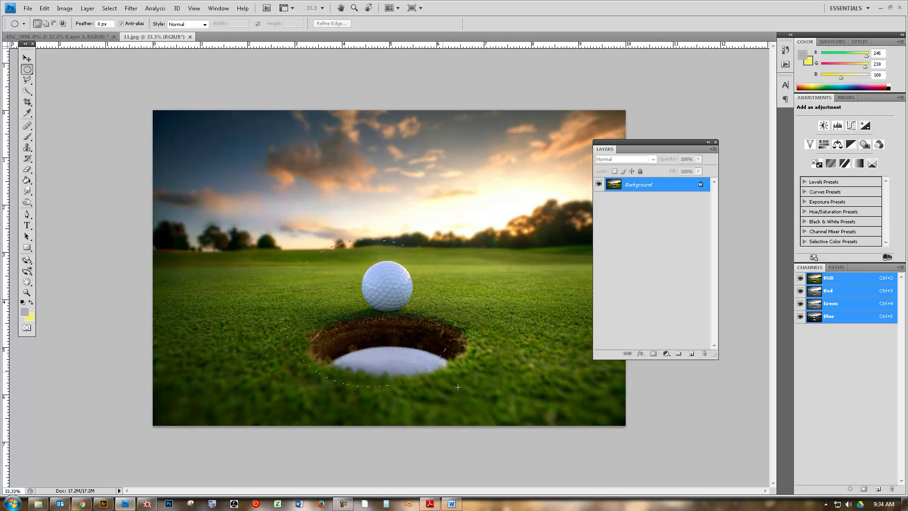
pyautogui.moveTo(488, 403); pyautogui.dragTo(489, 403)
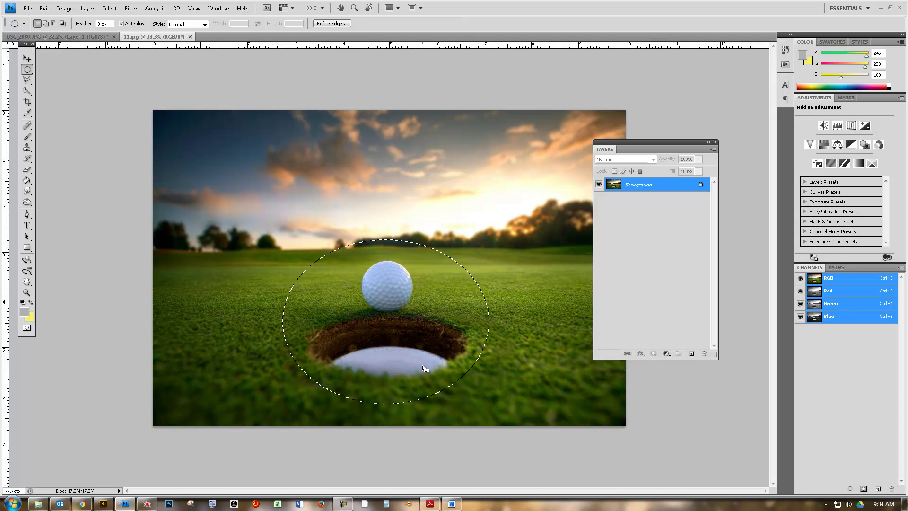
# Step: Move the selected golf ball and hole into the portrait, to the upper right of the man's head, keeping the Layers panel clear of it
pyautogui.press('v')
pyautogui.moveTo(439, 320); pyautogui.dragTo(540, 193)
pyautogui.moveTo(612, 152); pyautogui.dragTo(674, 147)
pyautogui.moveTo(519, 192); pyautogui.dragTo(536, 194)
# Step: Scale the golf cutout proportionally to about 55%, place it level with the duck cutout on the opposite side, and close 11.jpg
pyautogui.hotkey('ctrl', 't')
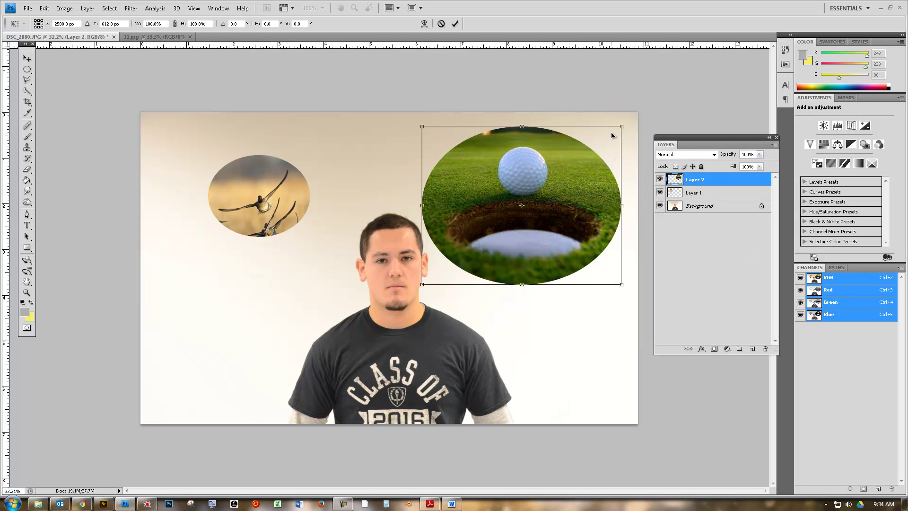
pyautogui.moveTo(619, 126); pyautogui.dragTo(527, 196)
pyautogui.moveTo(503, 246); pyautogui.dragTo(586, 196)
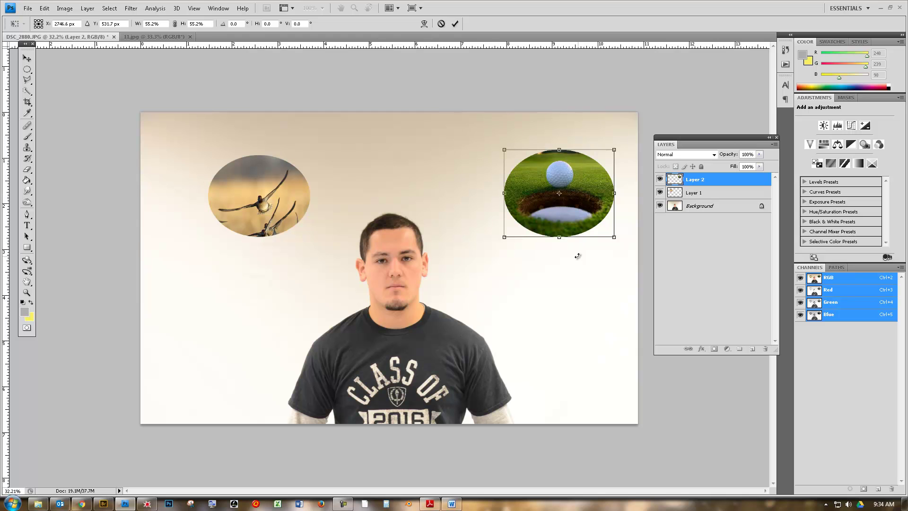
pyautogui.press('Return')
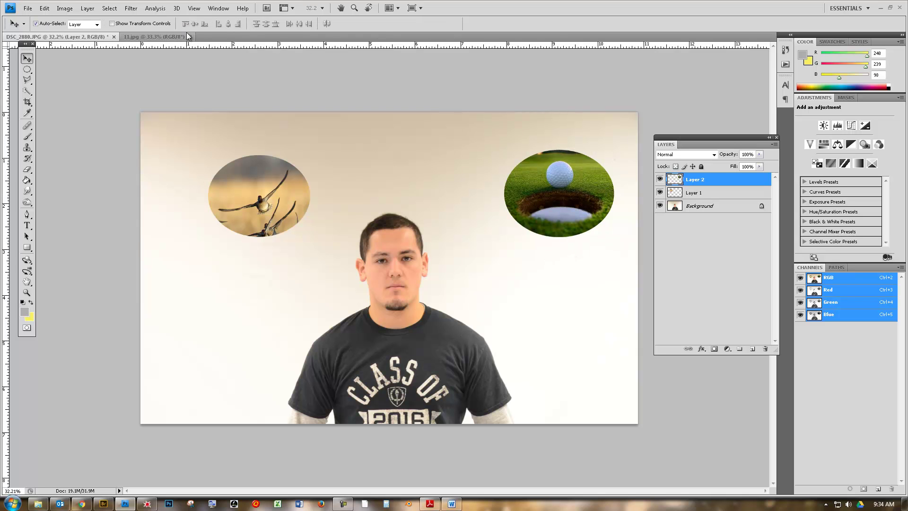
pyautogui.click(164, 38)
pyautogui.click(190, 37)
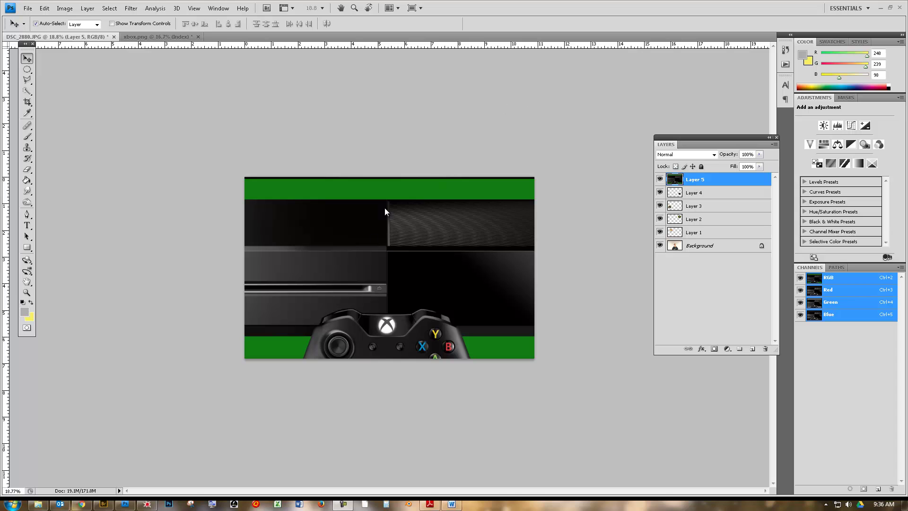
# Step: Switch to xbox.png and close it without saving its changes
pyautogui.click(151, 36)
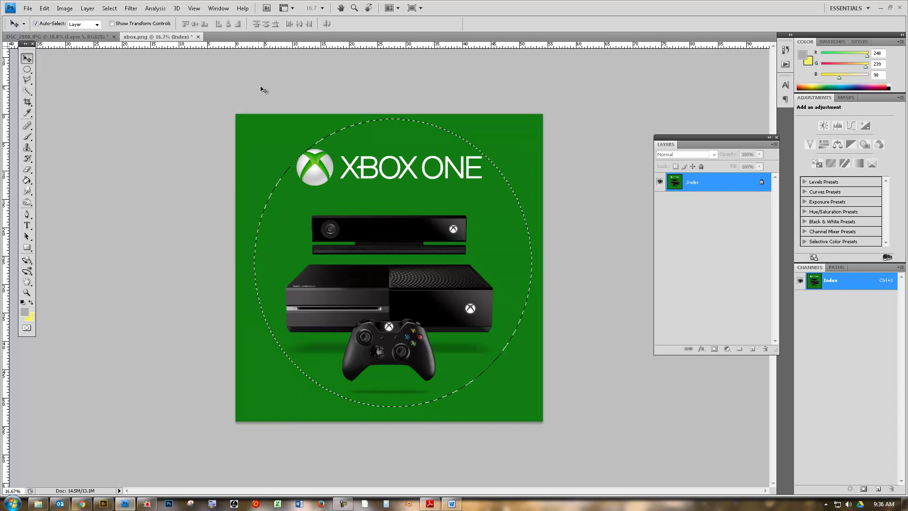
pyautogui.click(199, 37)
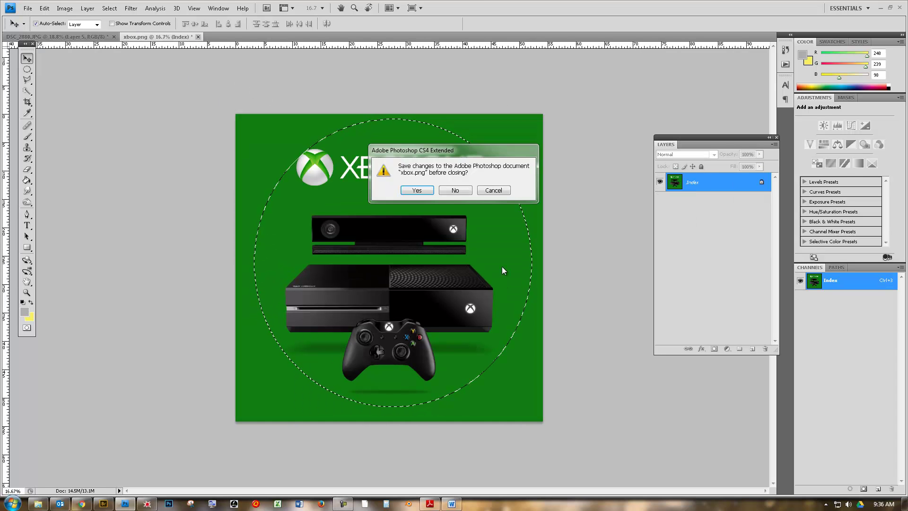
pyautogui.click(463, 190)
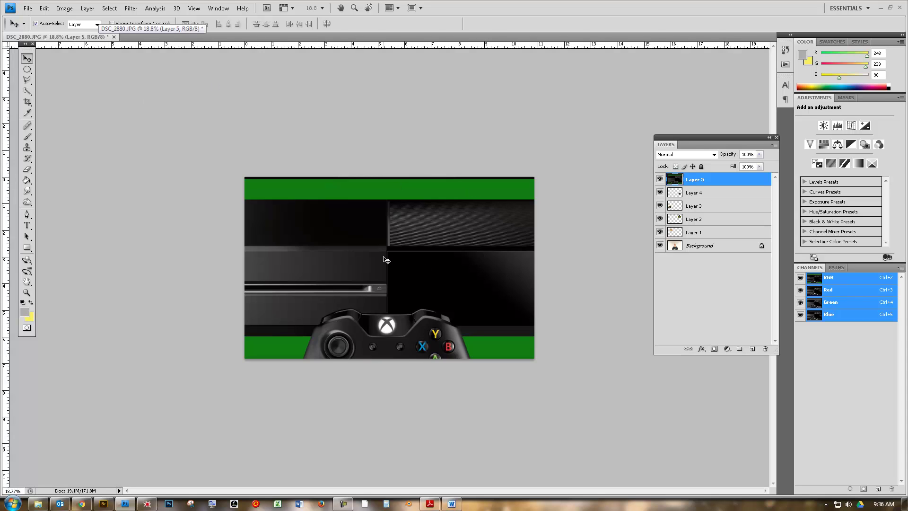
# Step: Shrink the oversized Xbox One cutout proportionally to about 9.6% and place it between the man's head and the golf cutout
pyautogui.hotkey('ctrl', '+')
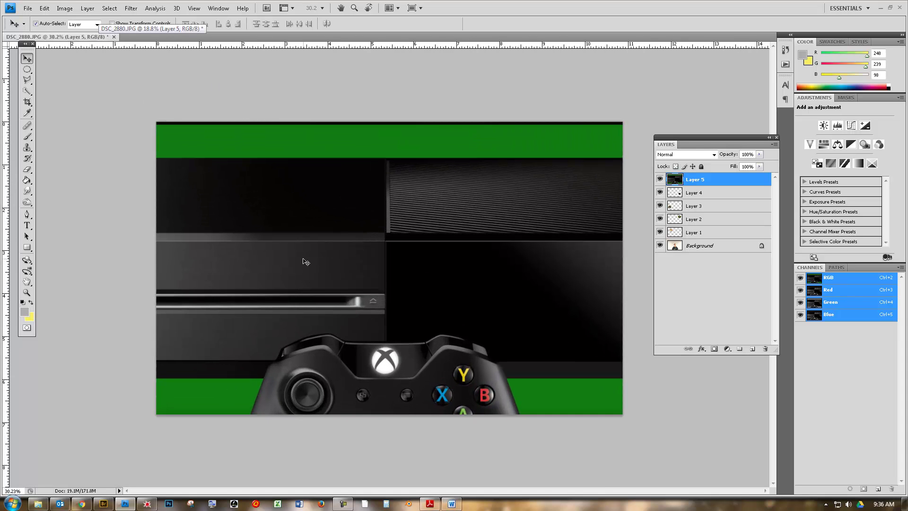
pyautogui.hotkey('ctrl', 't')
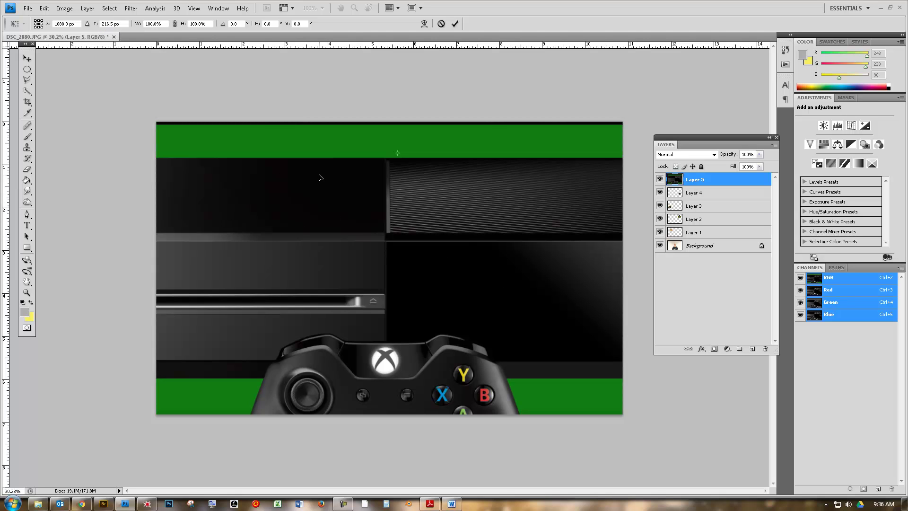
pyautogui.scroll(-5, 203, 153)
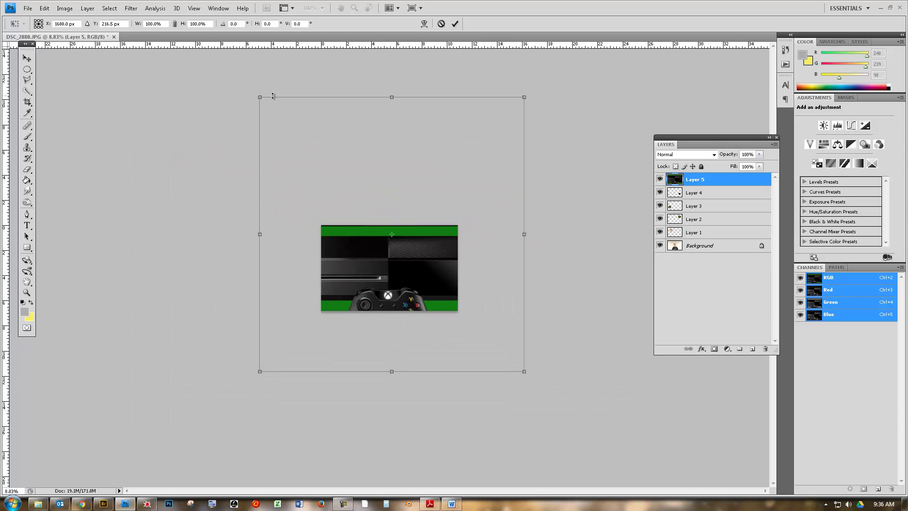
pyautogui.moveTo(261, 93); pyautogui.dragTo(434, 278)
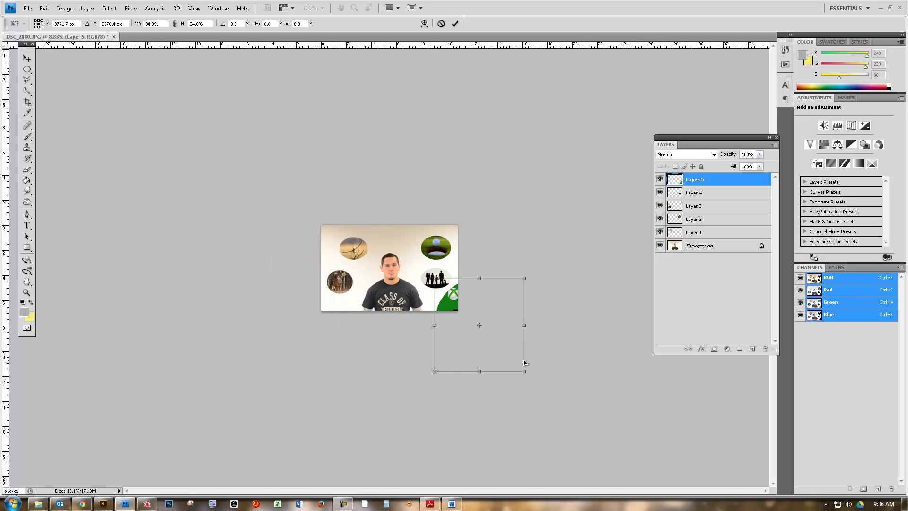
pyautogui.moveTo(524, 372); pyautogui.dragTo(452, 312)
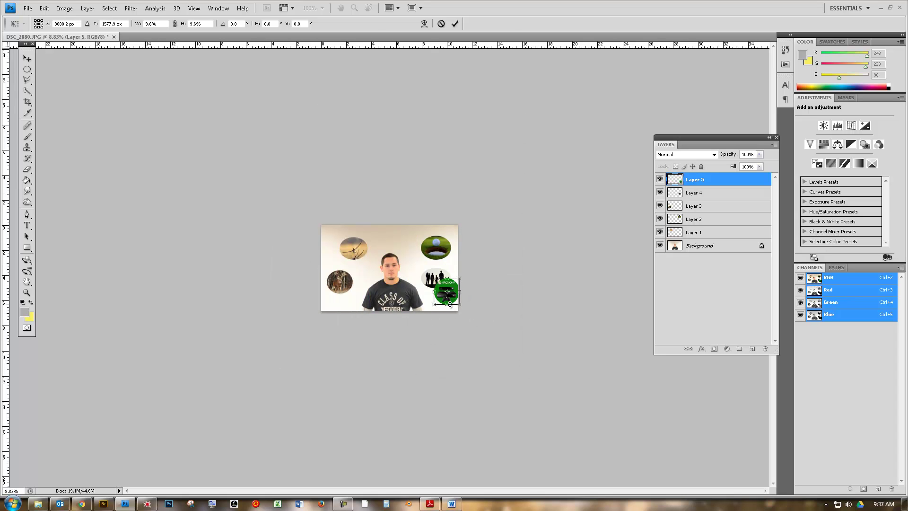
pyautogui.scroll(4, 452, 312)
pyautogui.moveTo(551, 324); pyautogui.dragTo(442, 194)
pyautogui.press('Return')
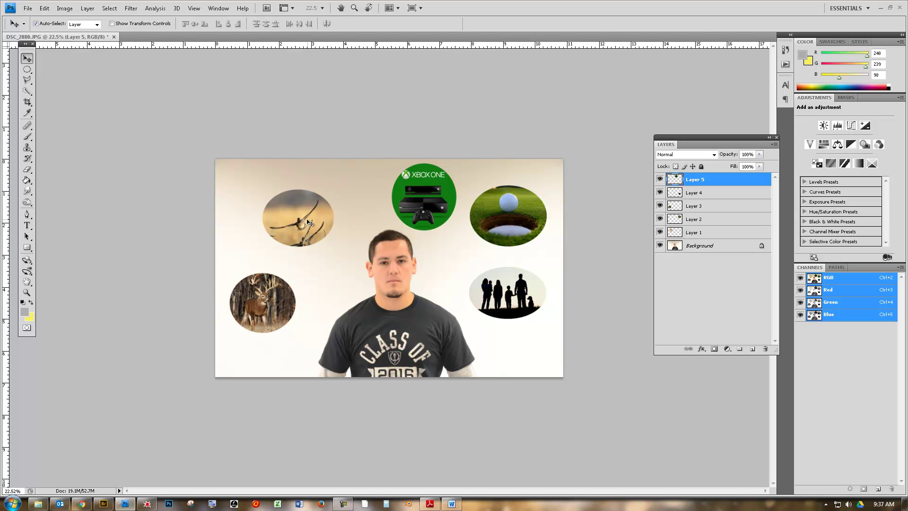
# Step: Rearrange the cutouts with the family above the man's head, the Xbox One below the golf picture, and the duck slightly further left
pyautogui.moveTo(300, 222)
pyautogui.mouseDown()
pyautogui.moveTo(316, 221)
pyautogui.moveTo(290, 222)
pyautogui.mouseUp()
pyautogui.moveTo(437, 176); pyautogui.dragTo(406, 288)
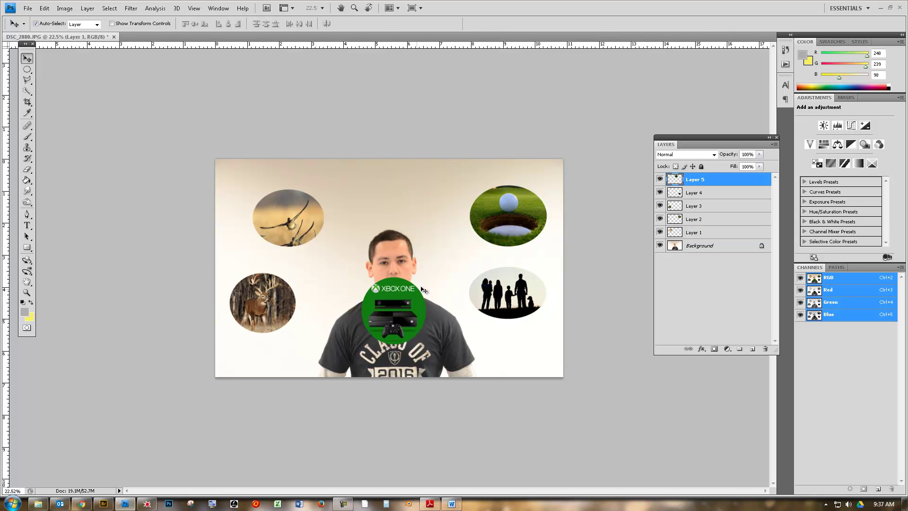
pyautogui.click(516, 296)
pyautogui.moveTo(515, 296); pyautogui.dragTo(402, 198)
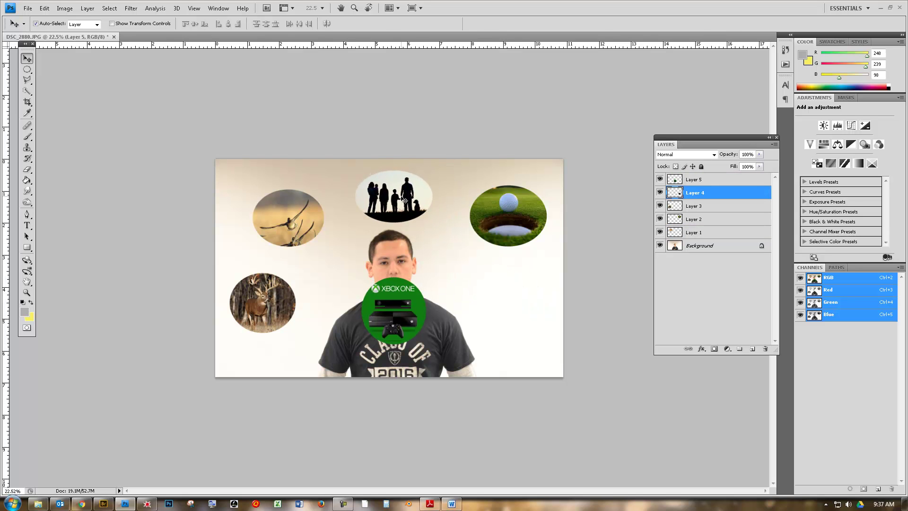
pyautogui.moveTo(393, 310); pyautogui.dragTo(514, 311)
pyautogui.moveTo(508, 226); pyautogui.dragTo(493, 236)
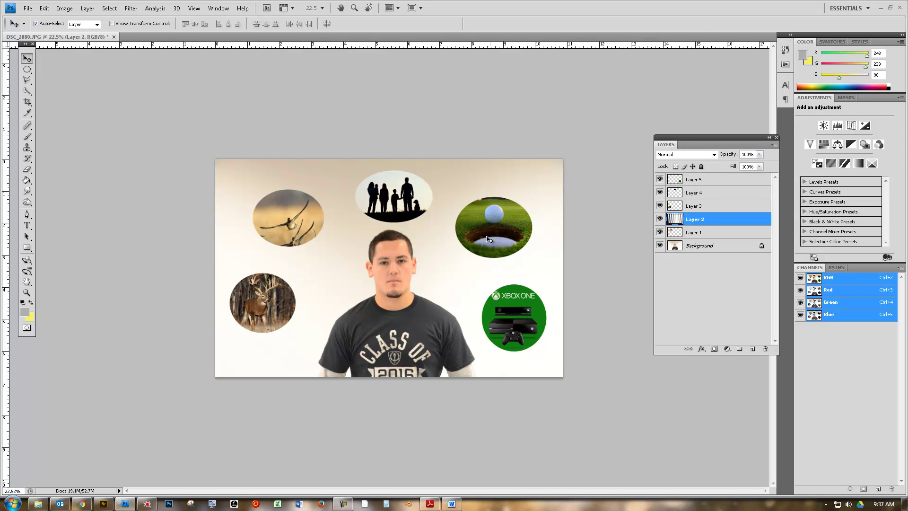
# Step: Nudge the duck, deer and golf cutouts to even out their arc around the man
pyautogui.click(293, 214)
pyautogui.moveTo(294, 214); pyautogui.dragTo(300, 221)
pyautogui.moveTo(270, 309); pyautogui.dragTo(275, 317)
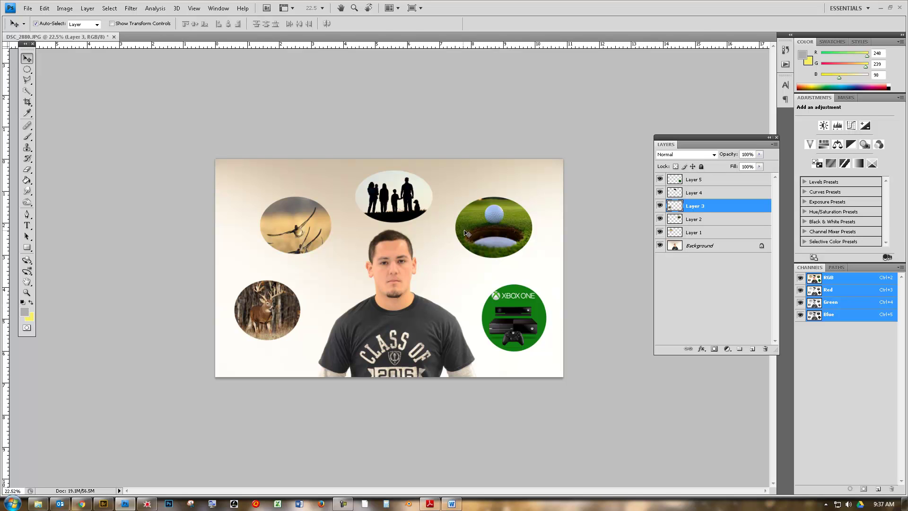
pyautogui.moveTo(473, 232); pyautogui.dragTo(475, 229)
pyautogui.moveTo(303, 226); pyautogui.dragTo(296, 250)
pyautogui.moveTo(282, 294); pyautogui.dragTo(272, 297)
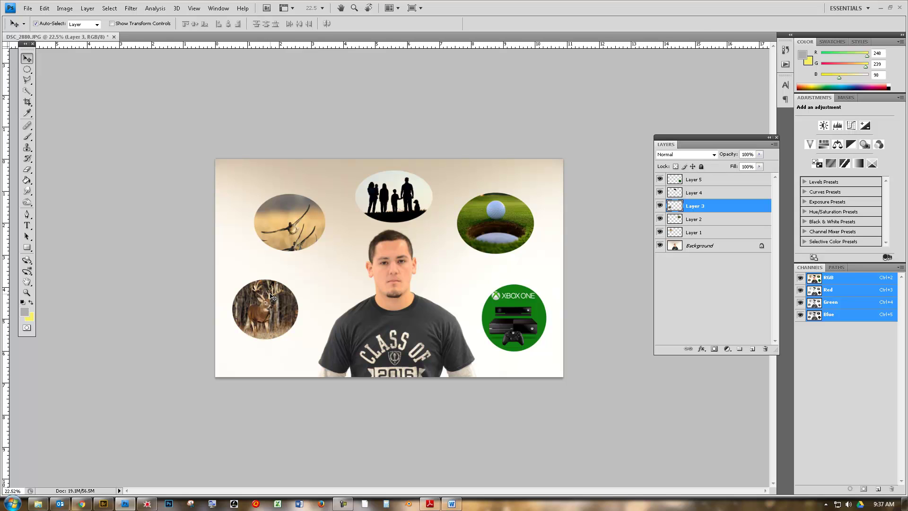
# Step: Raise the family cutout slightly over the man's head and bring the duck and deer cutouts closer to him
pyautogui.moveTo(298, 237); pyautogui.dragTo(300, 240)
pyautogui.moveTo(395, 204); pyautogui.dragTo(393, 207)
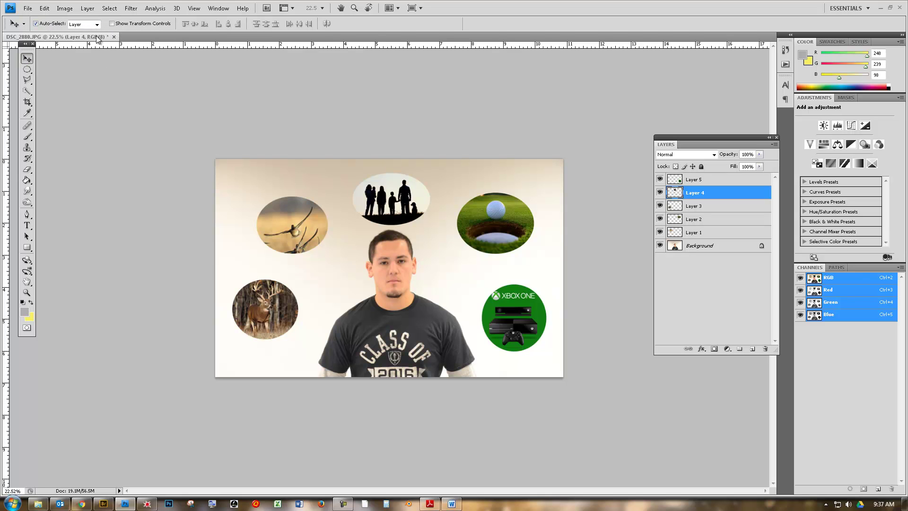
pyautogui.moveTo(395, 197); pyautogui.dragTo(395, 192)
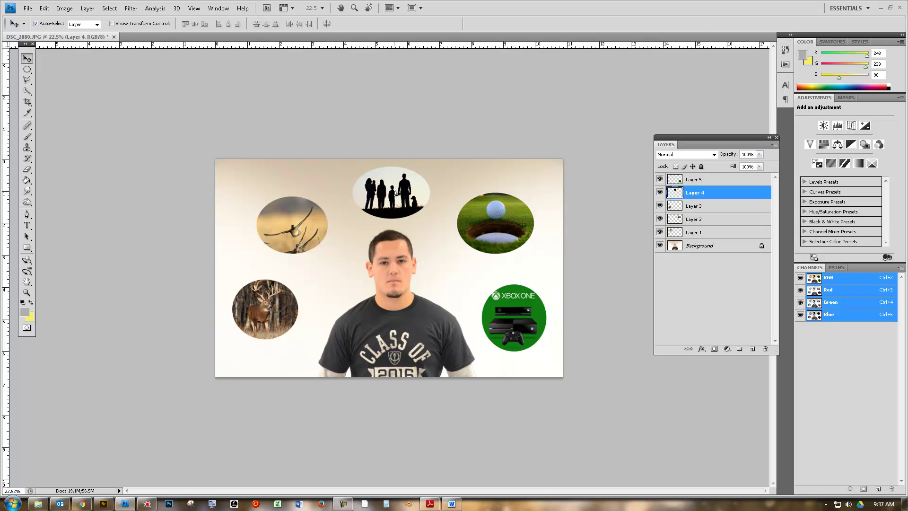
pyautogui.moveTo(266, 242); pyautogui.dragTo(272, 240)
pyautogui.moveTo(269, 311); pyautogui.dragTo(273, 306)
pyautogui.moveTo(392, 212); pyautogui.dragTo(385, 209)
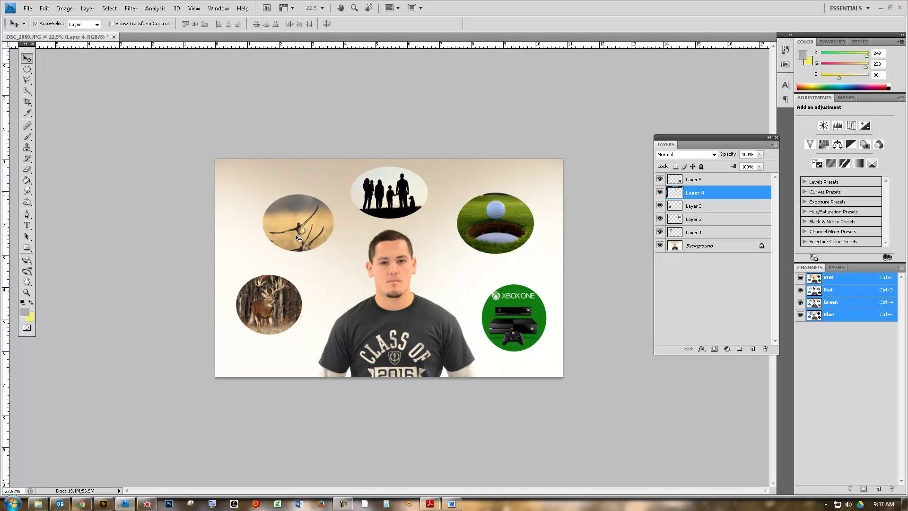
pyautogui.moveTo(276, 296); pyautogui.dragTo(282, 292)
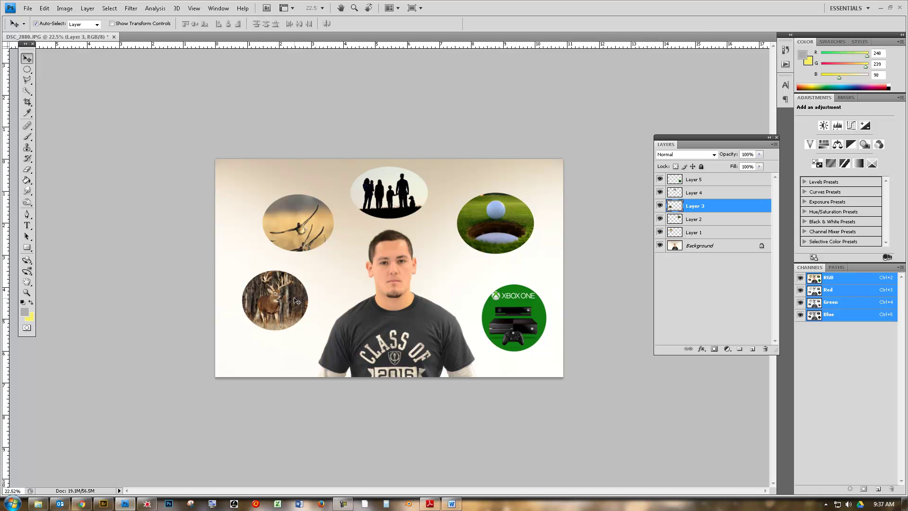
pyautogui.click(27, 70)
pyautogui.rightClick(28, 72)
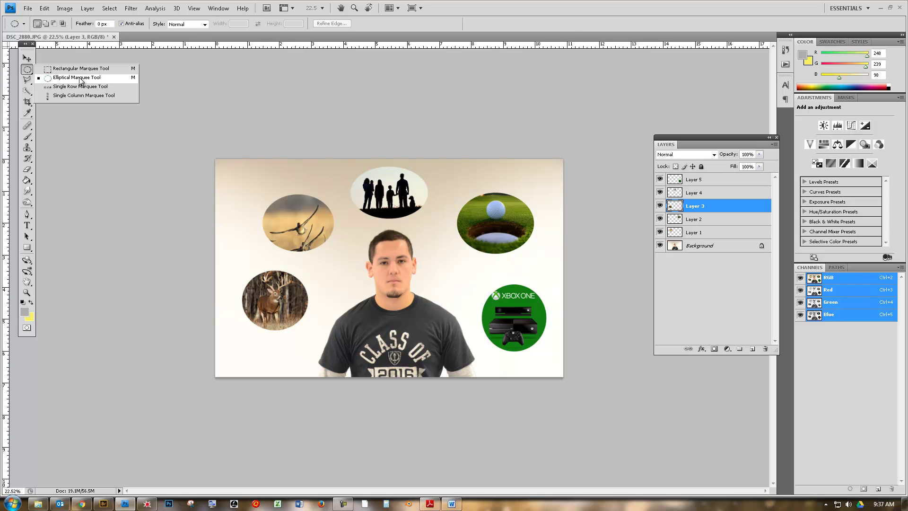
pyautogui.click(80, 79)
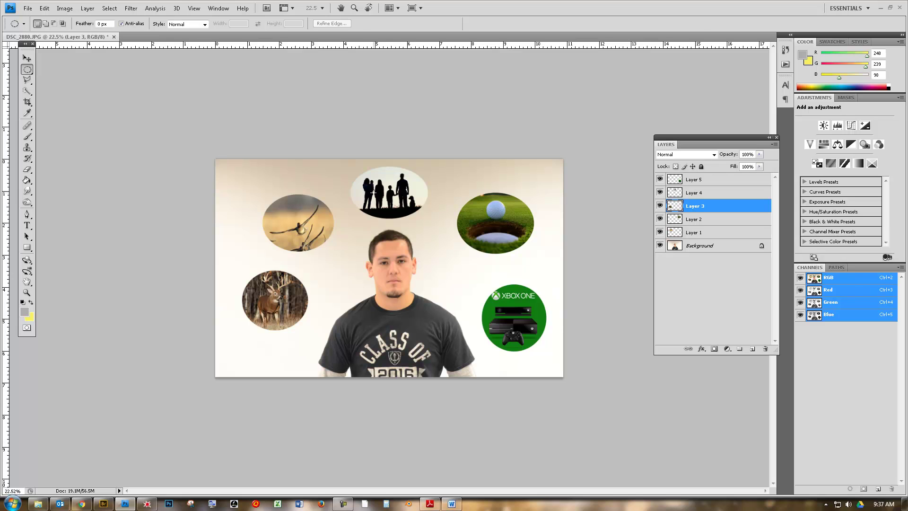
# Step: Move the family cutout slightly higher above the man's head
pyautogui.click(27, 59)
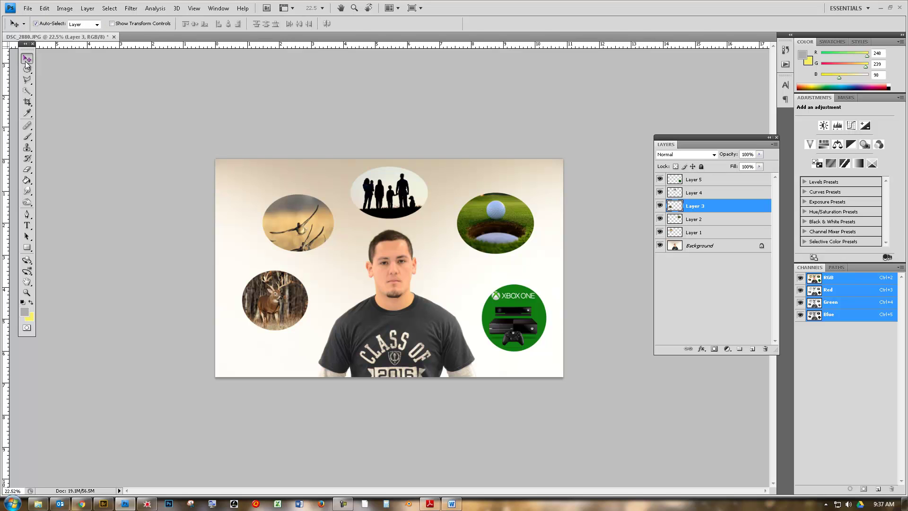
pyautogui.click(397, 189)
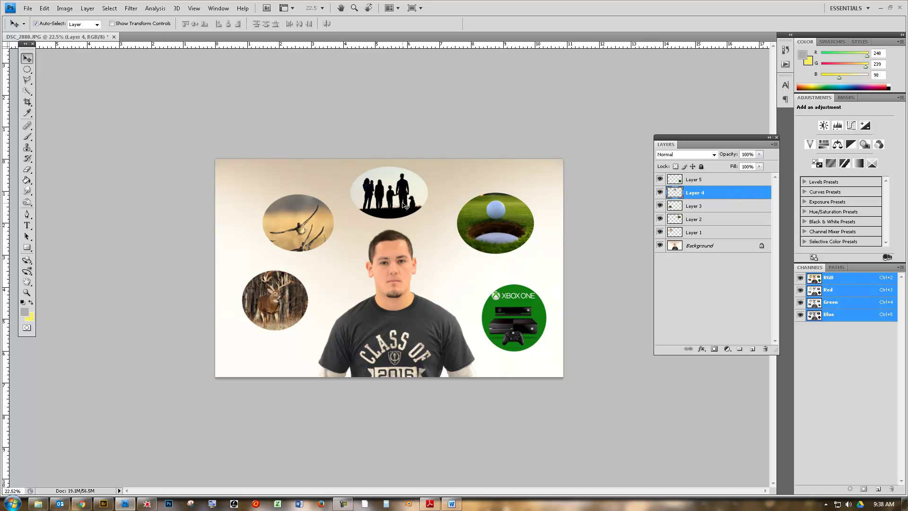
pyautogui.moveTo(393, 197); pyautogui.dragTo(386, 201)
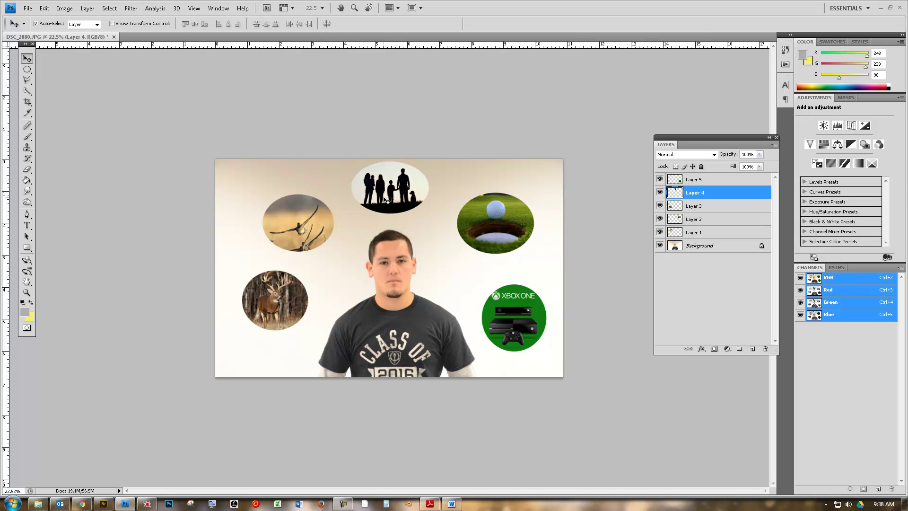
# Step: Select the family cutout's outline and apply a 5 px black stroke centred on it
pyautogui.keyDown('ctrl'); pyautogui.click(678, 195); pyautogui.keyUp('ctrl')
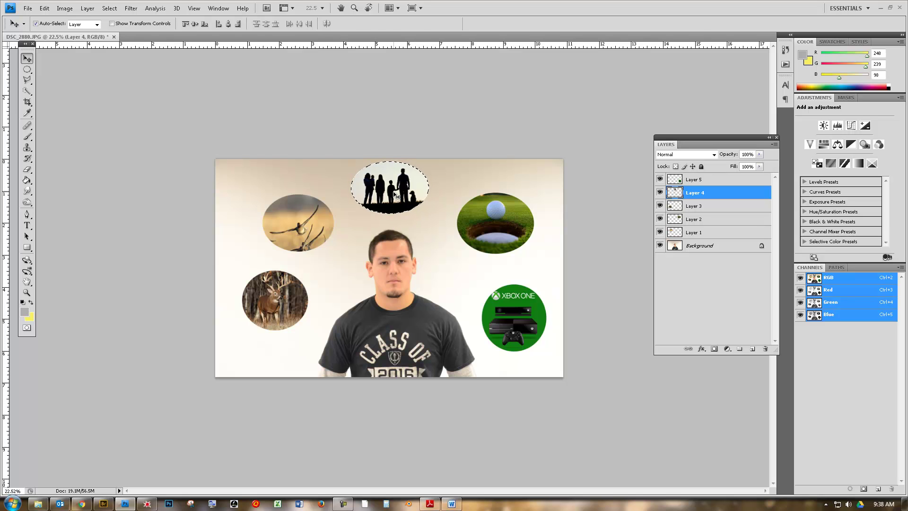
pyautogui.hotkey('ctrl', 'd')
pyautogui.keyDown('ctrl'); pyautogui.click(676, 195); pyautogui.keyUp('ctrl')
pyautogui.click(44, 8)
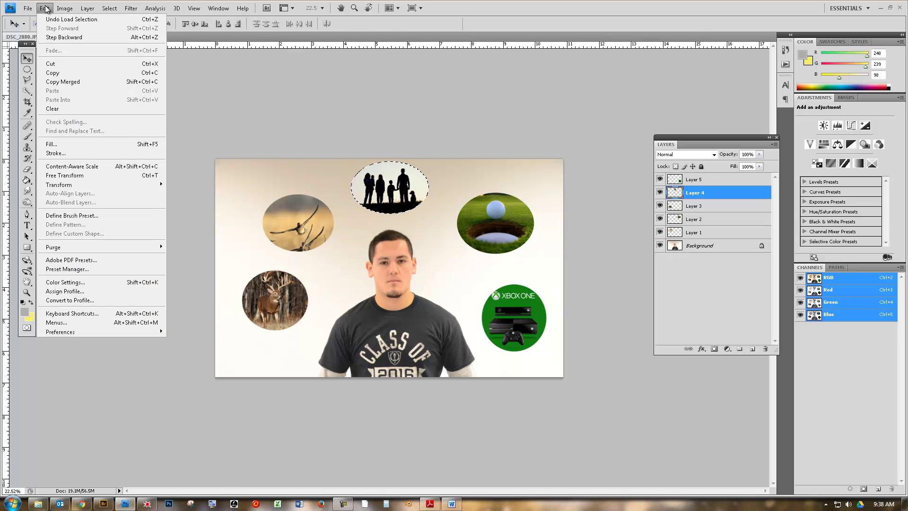
pyautogui.click(60, 153)
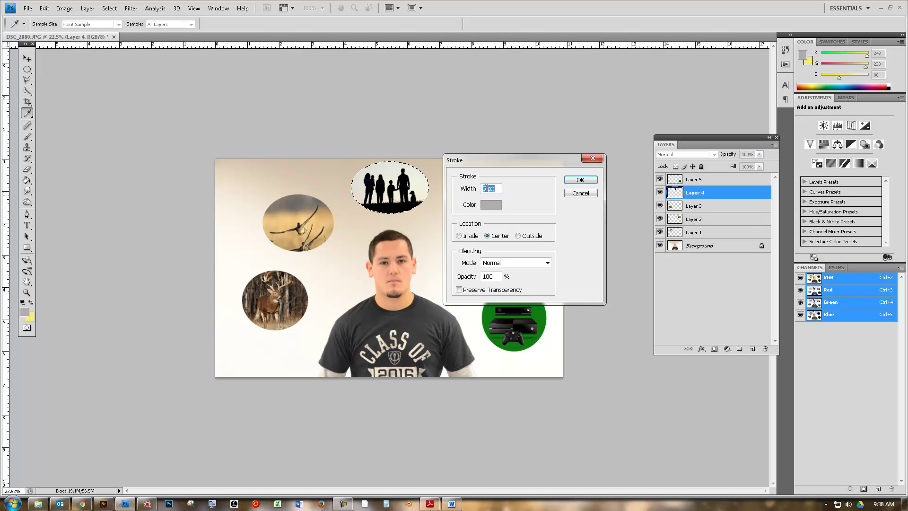
pyautogui.click(490, 205)
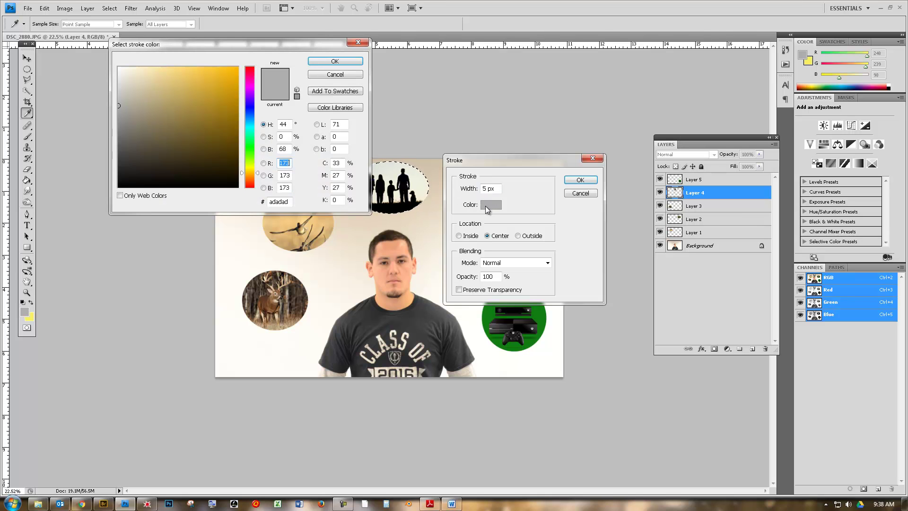
pyautogui.moveTo(161, 135); pyautogui.dragTo(106, 195)
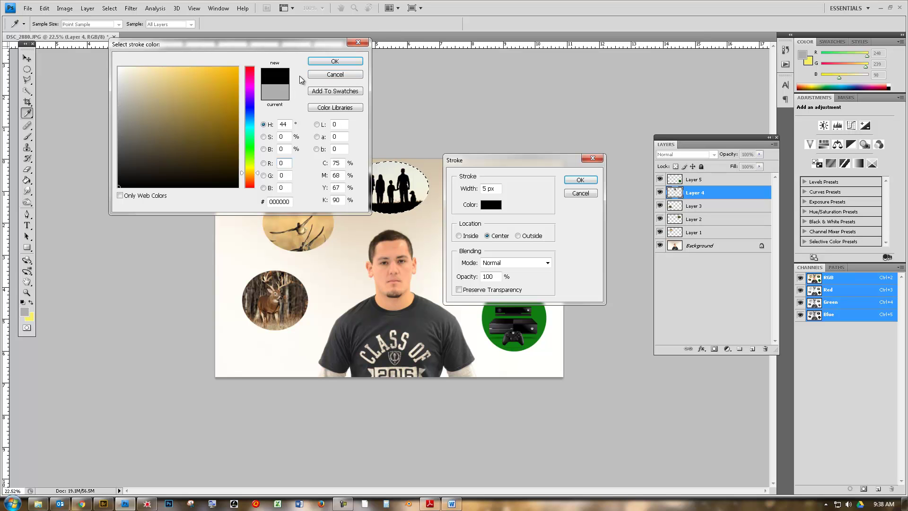
pyautogui.click(335, 61)
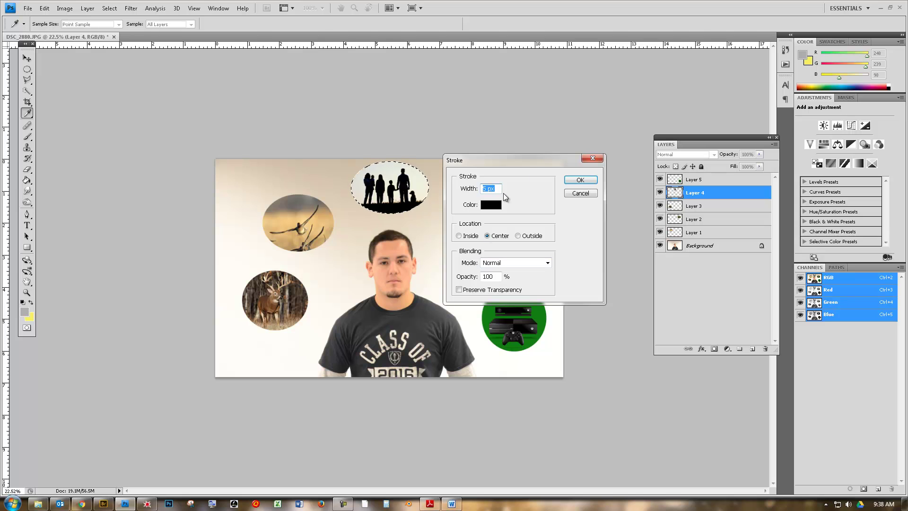
pyautogui.click(579, 180)
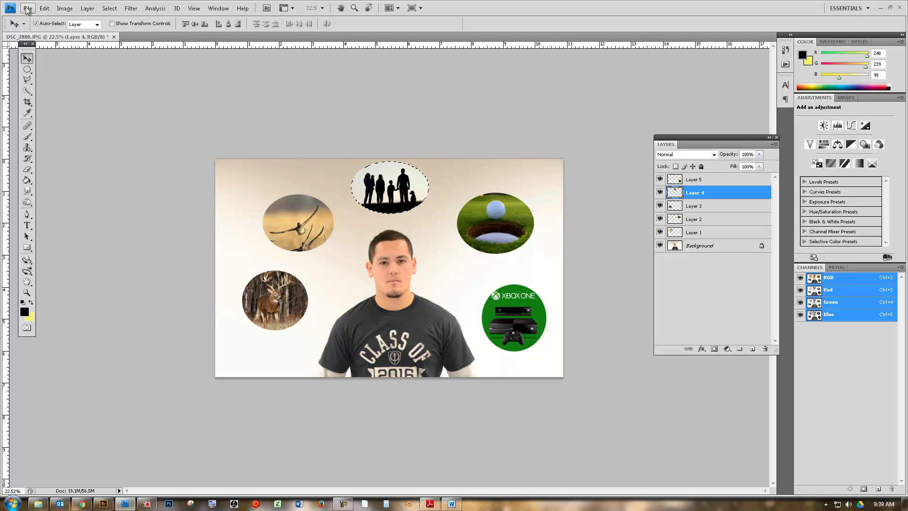
# Step: Stroke the family cutout's outline again in black at 15 px, centred, and clear the selection
pyautogui.click(44, 8)
pyautogui.click(79, 153)
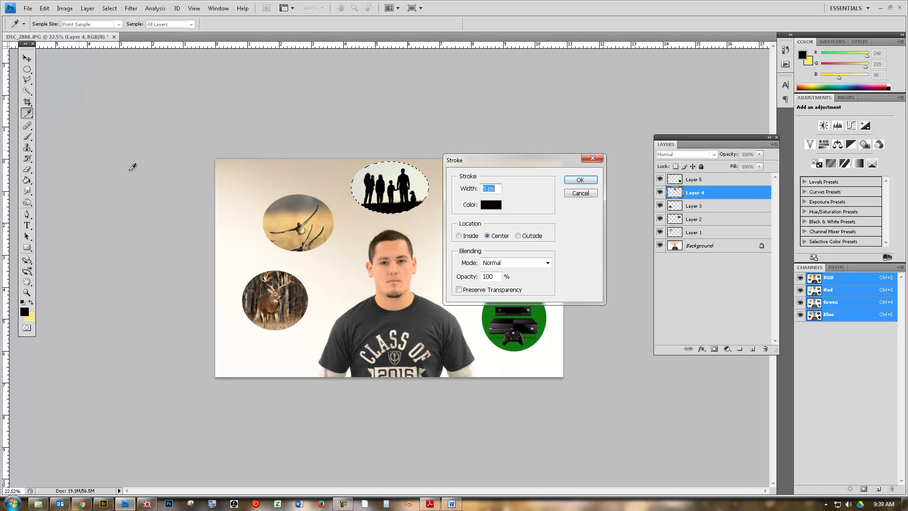
pyautogui.click(484, 190)
pyautogui.write('1')
pyautogui.click(580, 180)
pyautogui.press('v')
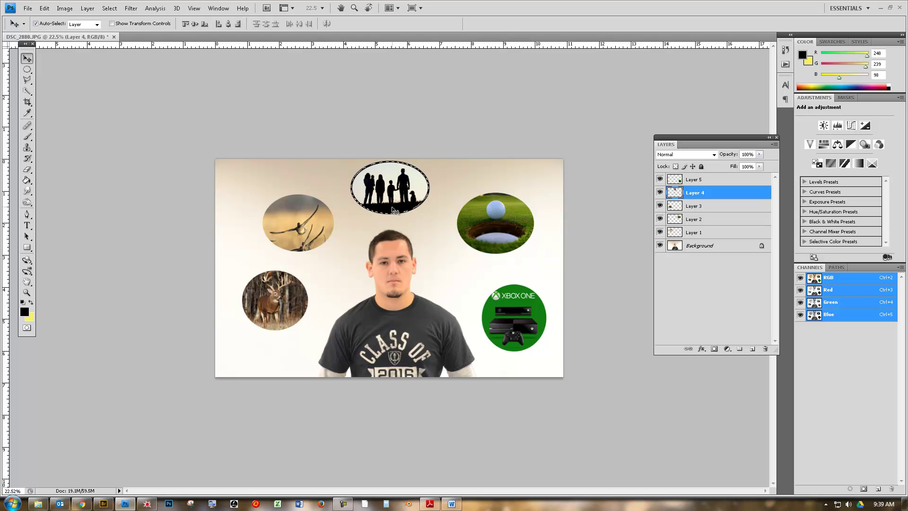
pyautogui.hotkey('ctrl', 'd')
# Step: Draw three elliptical selections of decreasing size leading from the family cutout down to the man's head
pyautogui.click(27, 69)
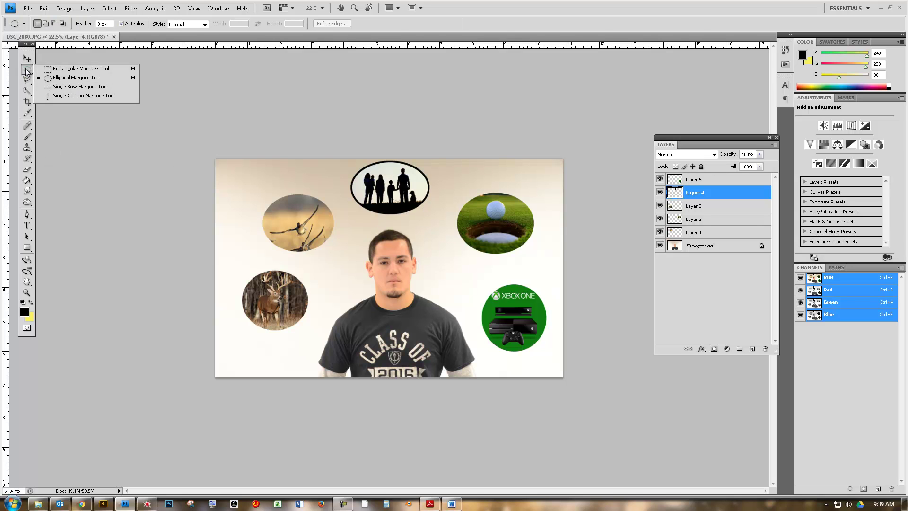
pyautogui.click(76, 77)
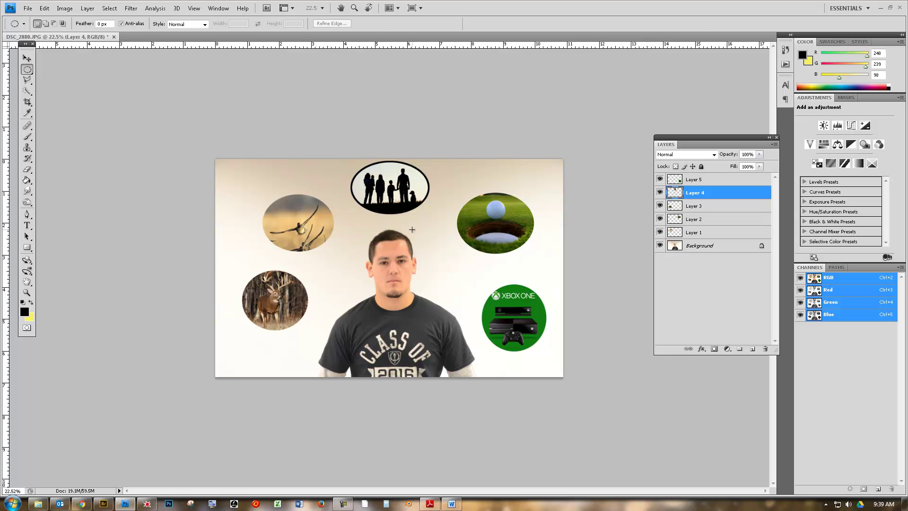
pyautogui.hotkey('ctrl', '+')
pyautogui.scroll(3, 425, 227)
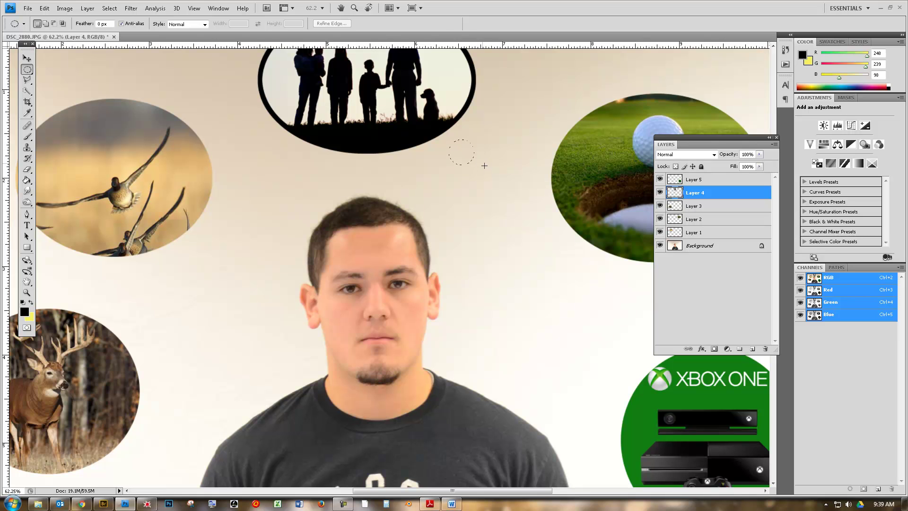
pyautogui.moveTo(486, 166); pyautogui.dragTo(485, 167)
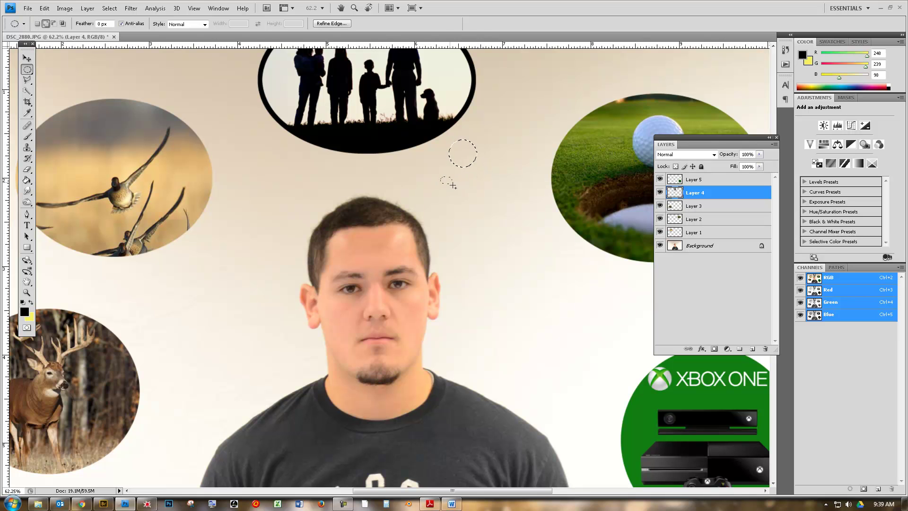
pyautogui.moveTo(463, 196); pyautogui.dragTo(447, 217)
pyautogui.click(448, 159)
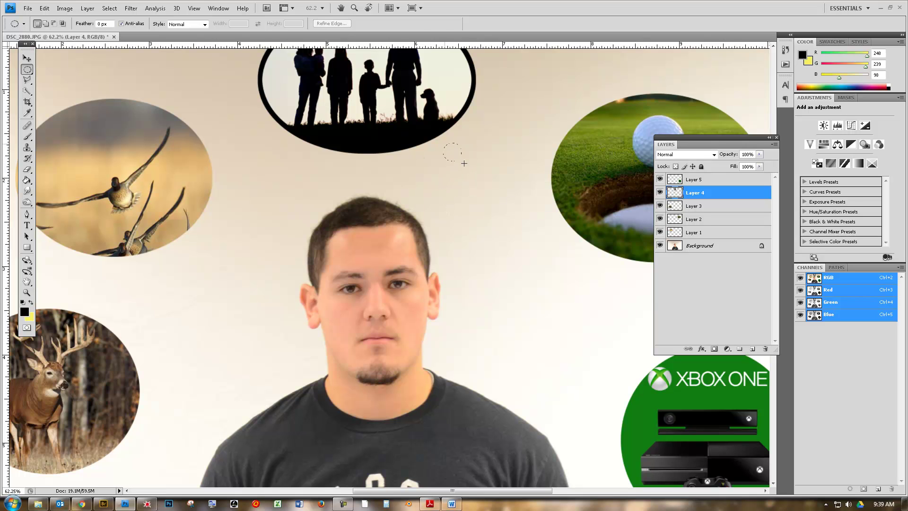
pyautogui.moveTo(472, 169); pyautogui.dragTo(471, 169)
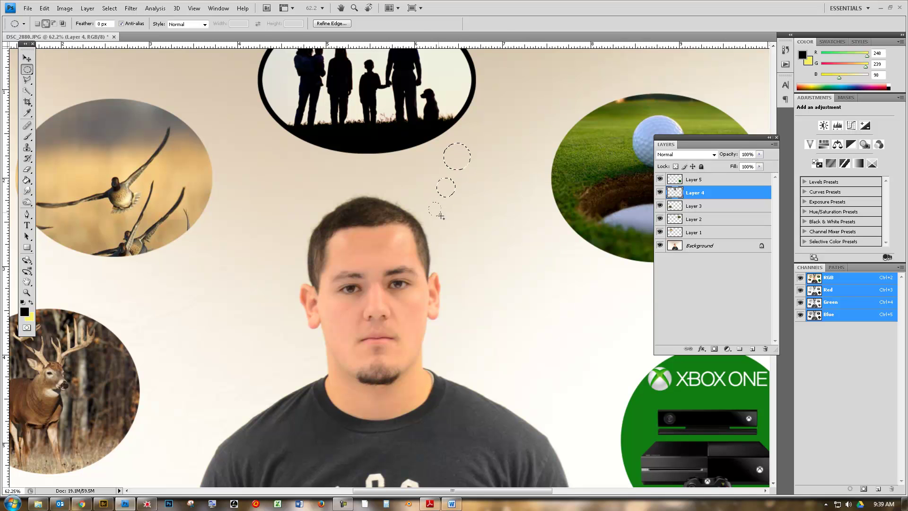
pyautogui.moveTo(442, 216); pyautogui.dragTo(428, 202)
# Step: Fill the three thought-bubble selections with white at 100% opacity in Normal mode
pyautogui.click(44, 8)
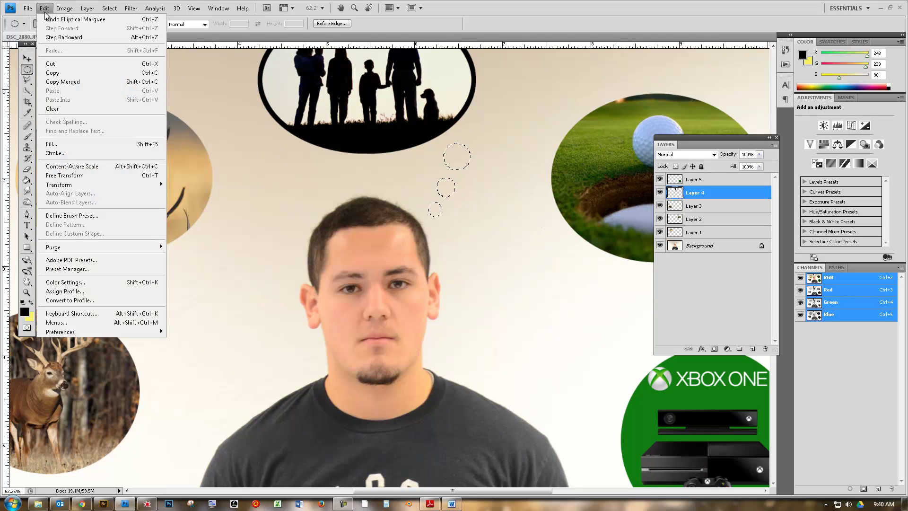
pyautogui.click(73, 144)
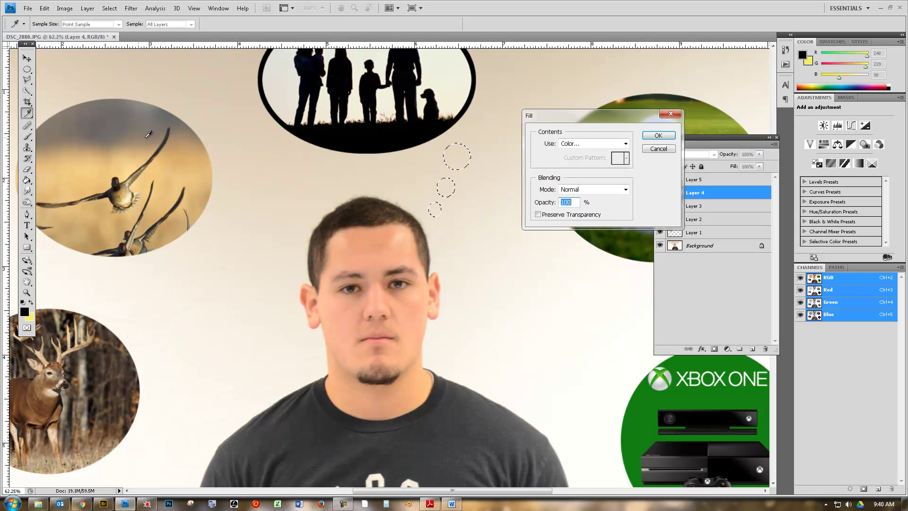
pyautogui.click(591, 143)
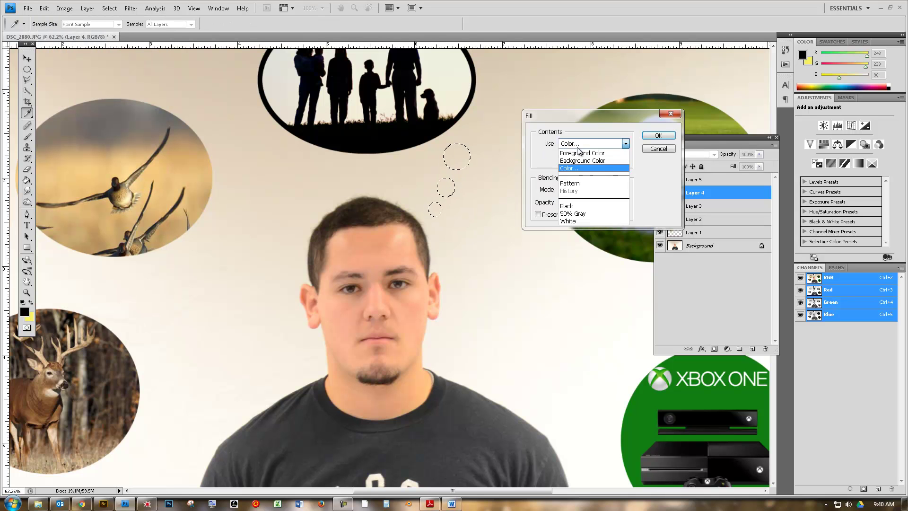
pyautogui.click(570, 222)
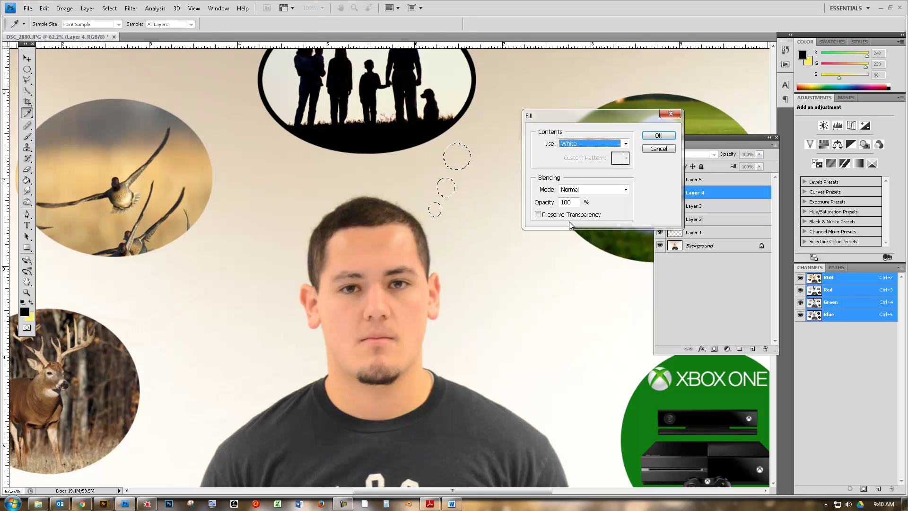
pyautogui.click(658, 137)
# Step: Outline the three thought bubbles with a 15 px black centred stroke, then shift the family cutout and its bubbles slightly down
pyautogui.click(28, 8)
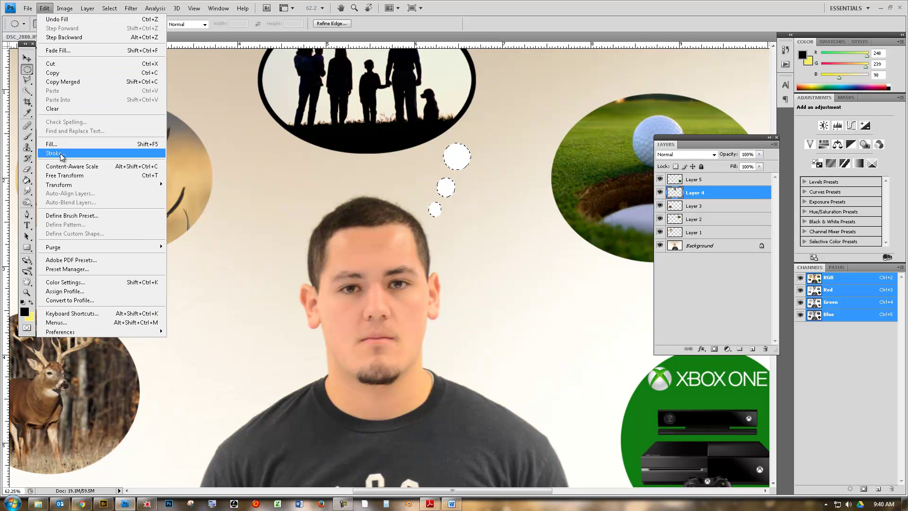
pyautogui.click(142, 151)
pyautogui.click(487, 236)
pyautogui.click(580, 181)
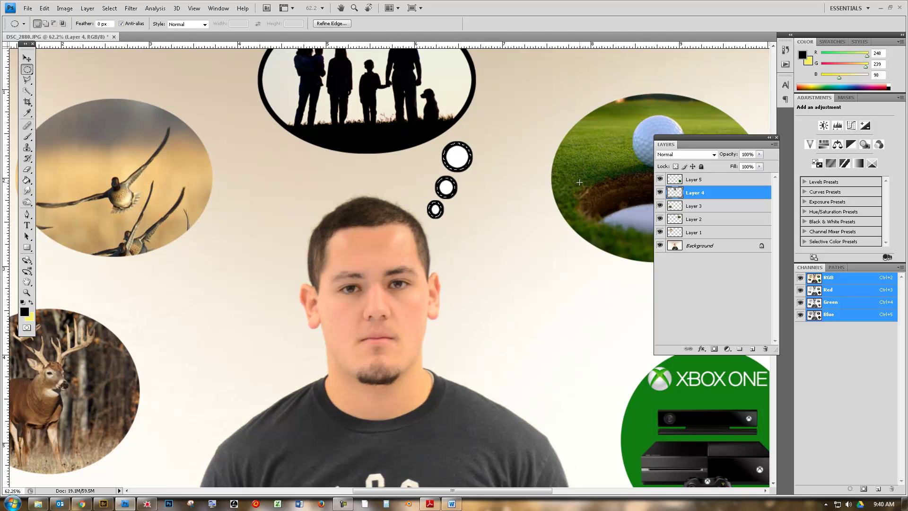
pyautogui.click(503, 200)
pyautogui.press('v')
pyautogui.moveTo(389, 112)
pyautogui.mouseDown()
pyautogui.moveTo(410, 119)
pyautogui.moveTo(384, 107)
pyautogui.moveTo(379, 115)
pyautogui.moveTo(399, 116)
pyautogui.mouseUp()
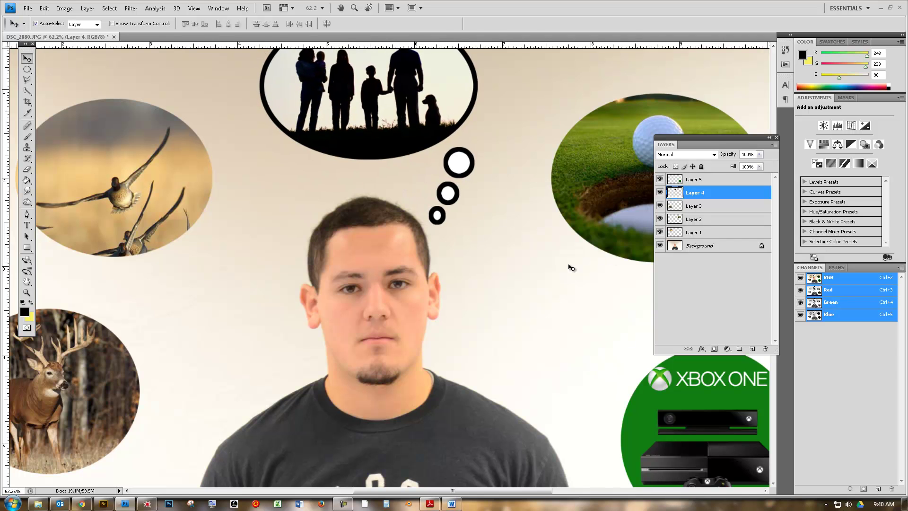
# Step: Select the Xbox One cutout's outline on Layer 5, apply a 15 px black centred stroke, and clear the selection
pyautogui.hscroll(3, 454, 269)
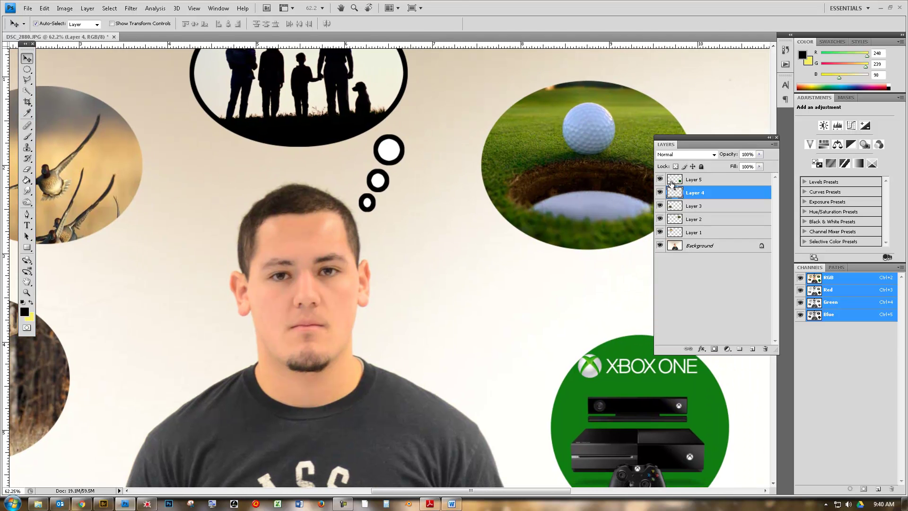
pyautogui.click(707, 181)
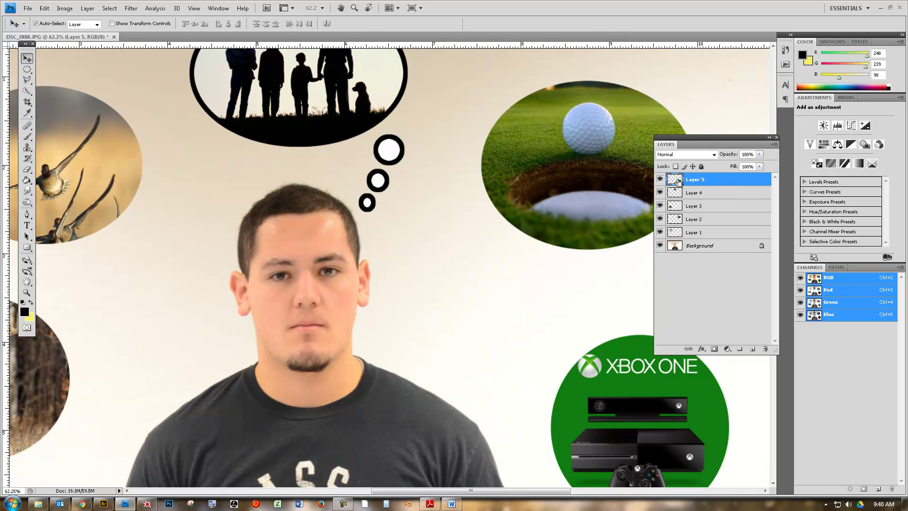
pyautogui.keyDown('ctrl'); pyautogui.click(675, 180); pyautogui.keyUp('ctrl')
pyautogui.click(46, 10)
pyautogui.click(62, 153)
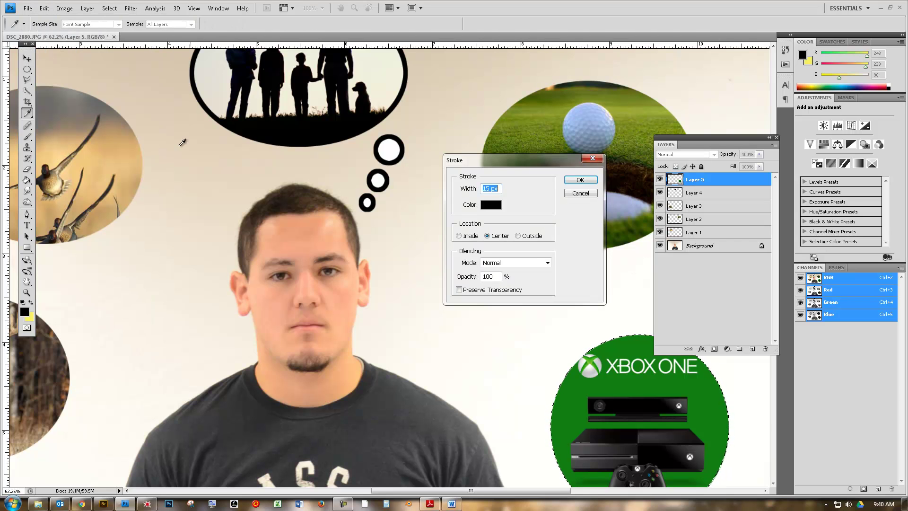
pyautogui.click(580, 181)
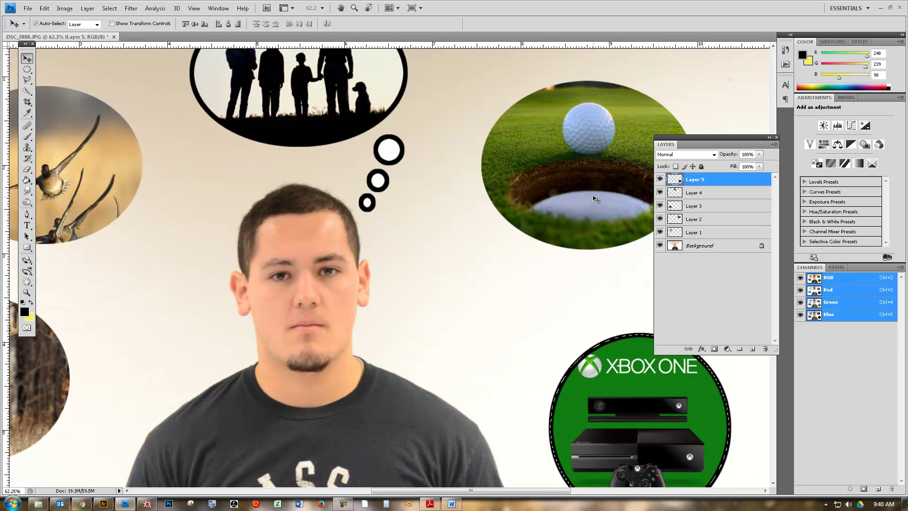
pyautogui.hotkey('ctrl', 'd')
# Step: Draw a trail of eight elliptical selections shrinking from the Xbox One cutout towards the man's head
pyautogui.click(27, 70)
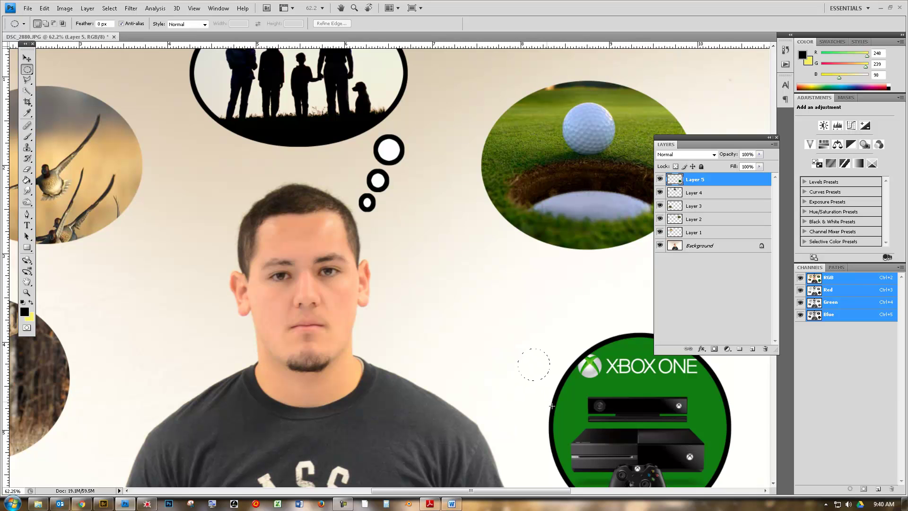
pyautogui.press('shift')
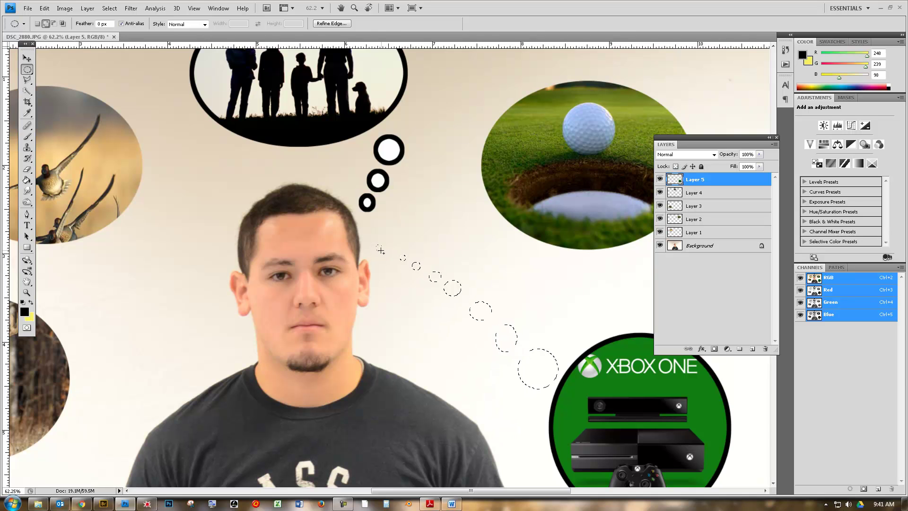
pyautogui.moveTo(376, 244); pyautogui.dragTo(381, 250)
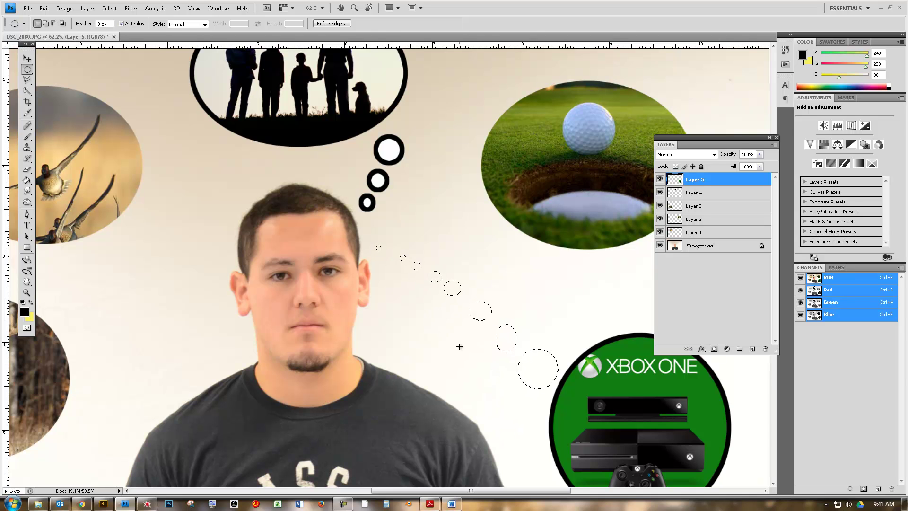
# Step: Fill the eight bubble selections leading to the Xbox One cutout with white at 100% opacity in Normal mode
pyautogui.click(45, 8)
pyautogui.click(72, 141)
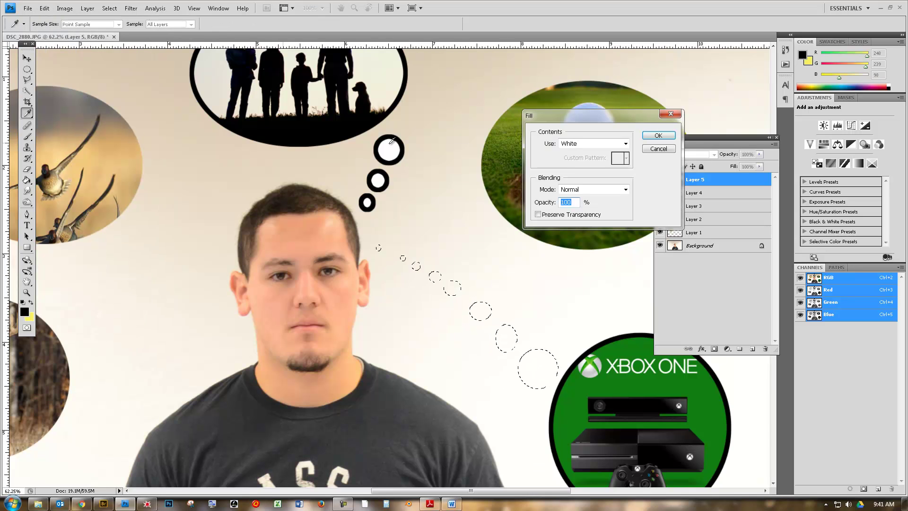
pyautogui.click(659, 136)
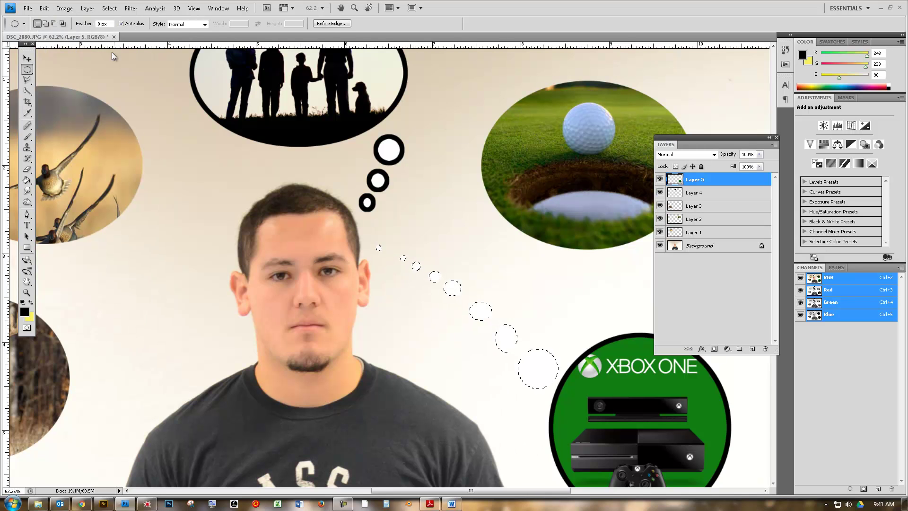
# Step: Outline the eight bubbles with a black stroke, clear the selection, and shift the Xbox One cutout with its bubbles slightly up and left
pyautogui.click(44, 8)
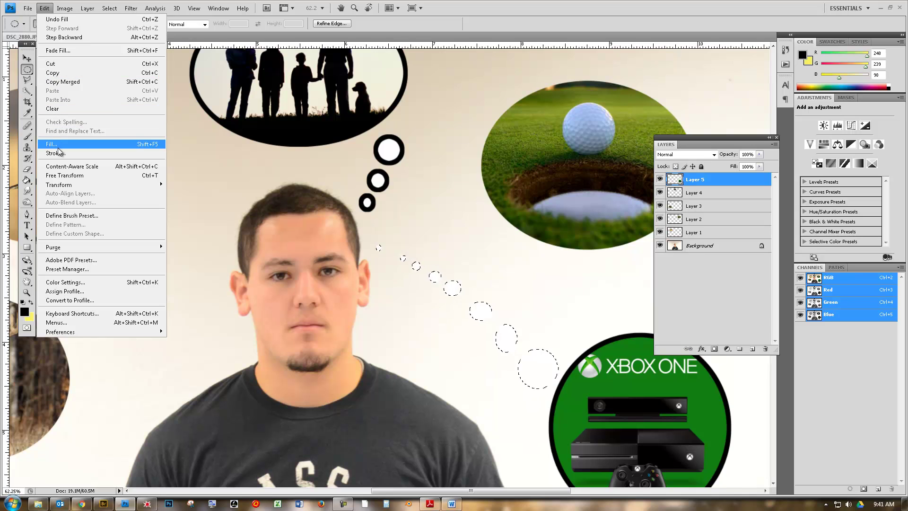
pyautogui.click(71, 153)
pyautogui.click(581, 180)
pyautogui.hotkey('ctrl', 'd')
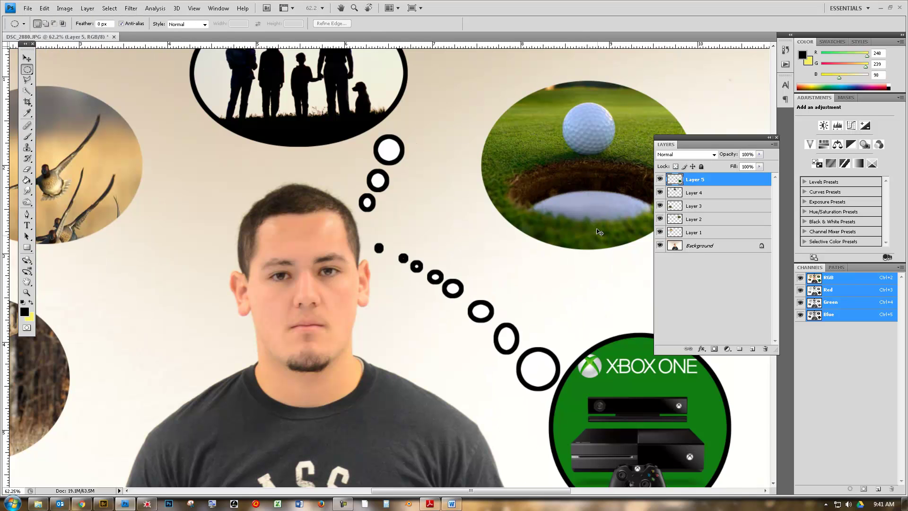
pyautogui.press('v')
pyautogui.moveTo(623, 391); pyautogui.dragTo(618, 387)
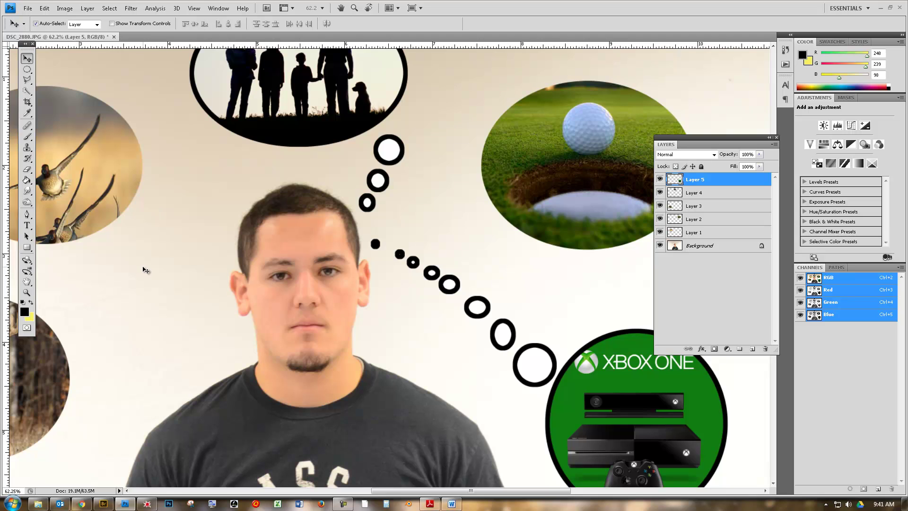
pyautogui.hotkey('ctrl', '0')
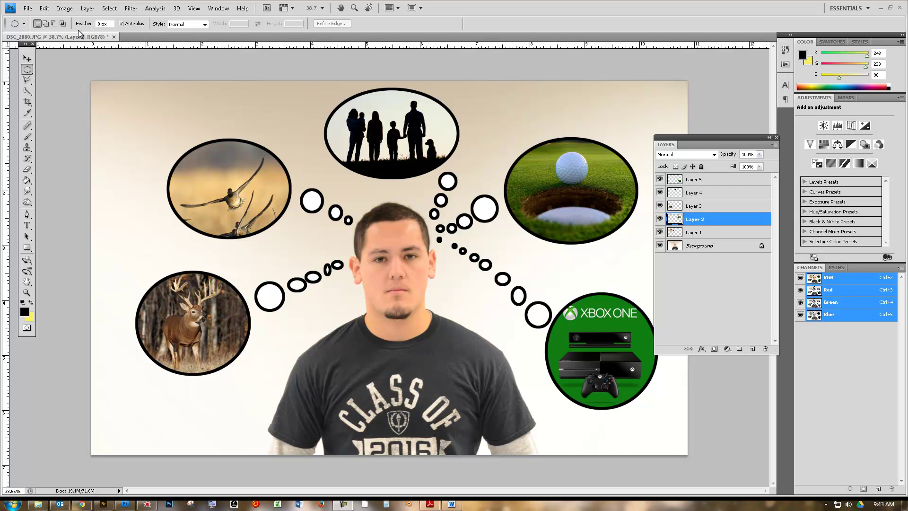
# Step: Save the layered composite in Photoshop format as "think about" in the "What I think about" folder inside the student's PERIOD 6 folder
pyautogui.click(28, 7)
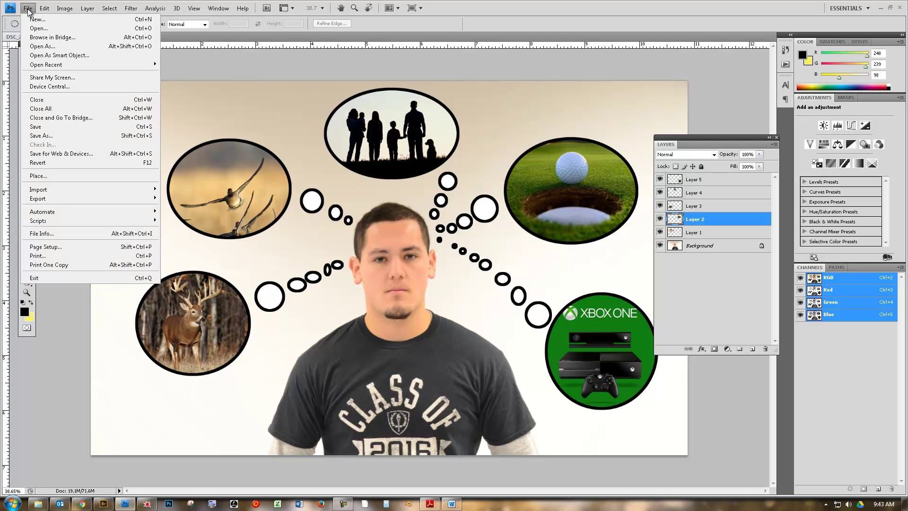
pyautogui.click(44, 128)
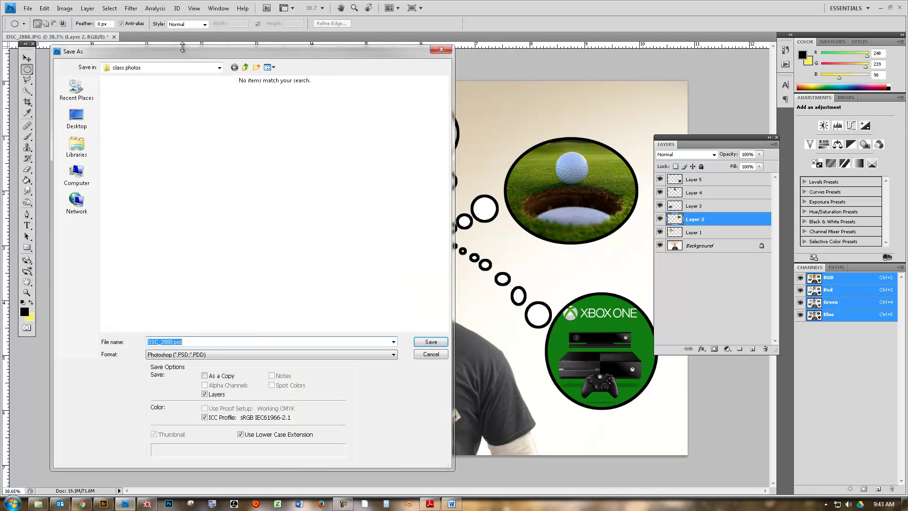
pyautogui.moveTo(183, 54); pyautogui.dragTo(289, 56)
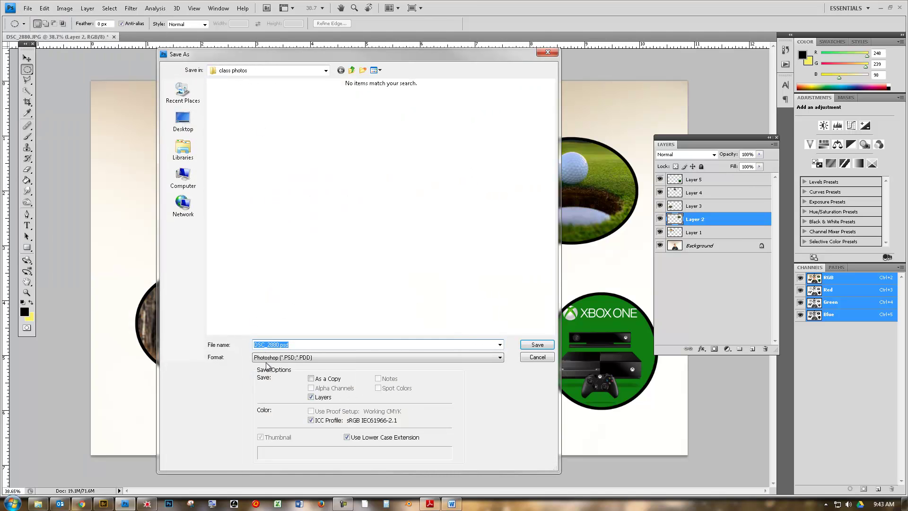
pyautogui.click(351, 70)
pyautogui.doubleClick(249, 185)
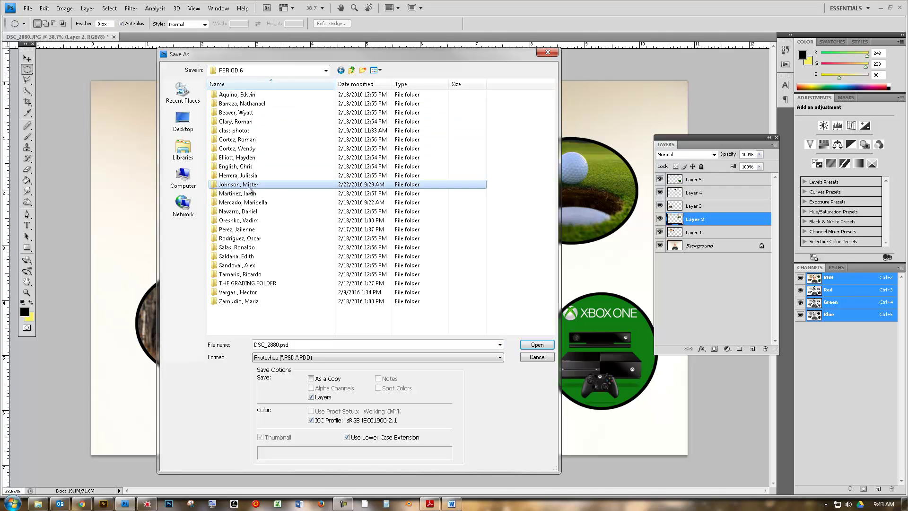
pyautogui.doubleClick(249, 105)
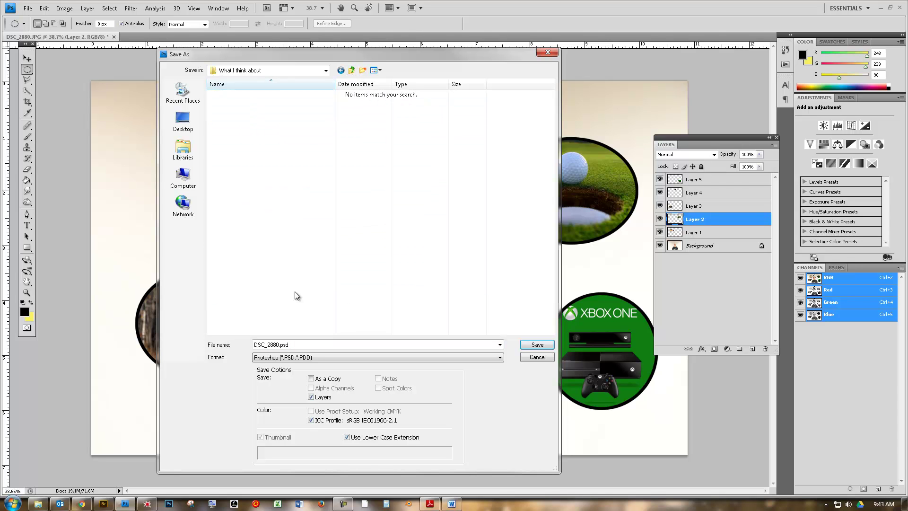
pyautogui.doubleClick(303, 344)
pyautogui.write('think about')
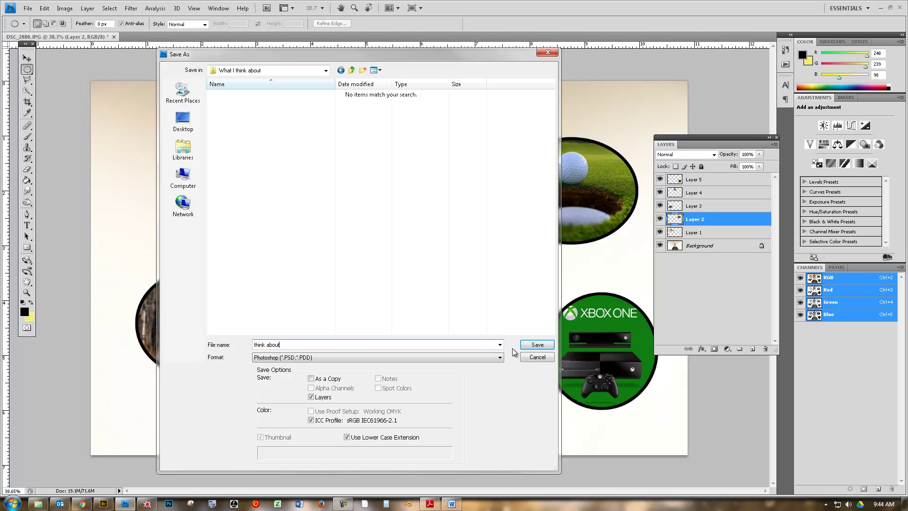
pyautogui.click(537, 344)
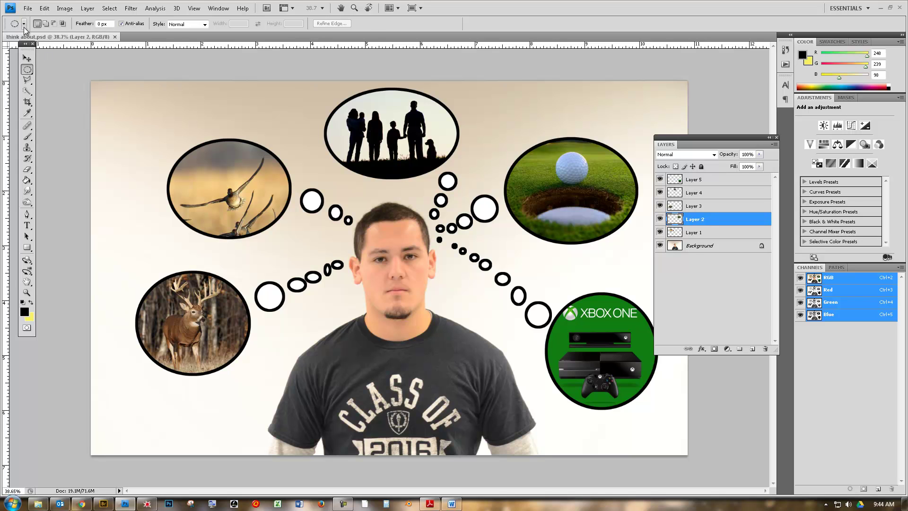
# Step: Begin saving another copy and create and open a "What I think about" folder inside PERIOD 6's THE GRADING FOLDER
pyautogui.click(27, 8)
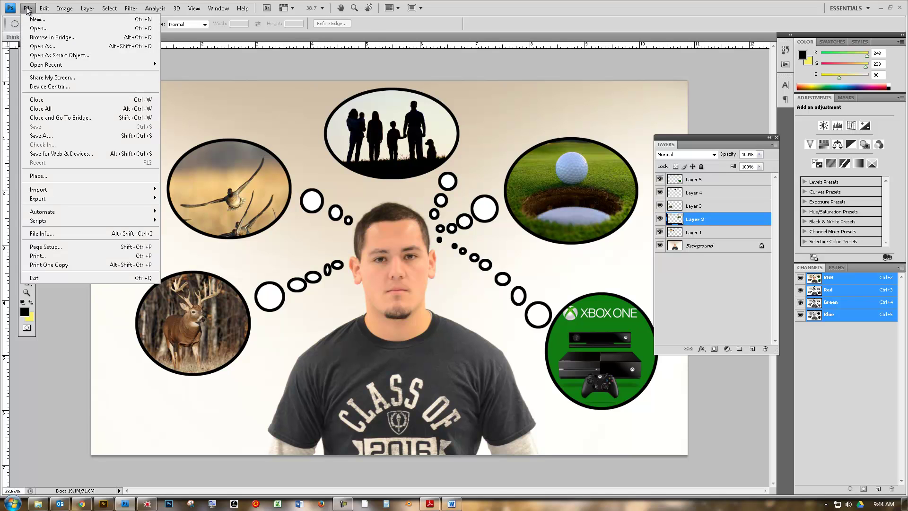
pyautogui.click(48, 135)
pyautogui.click(352, 71)
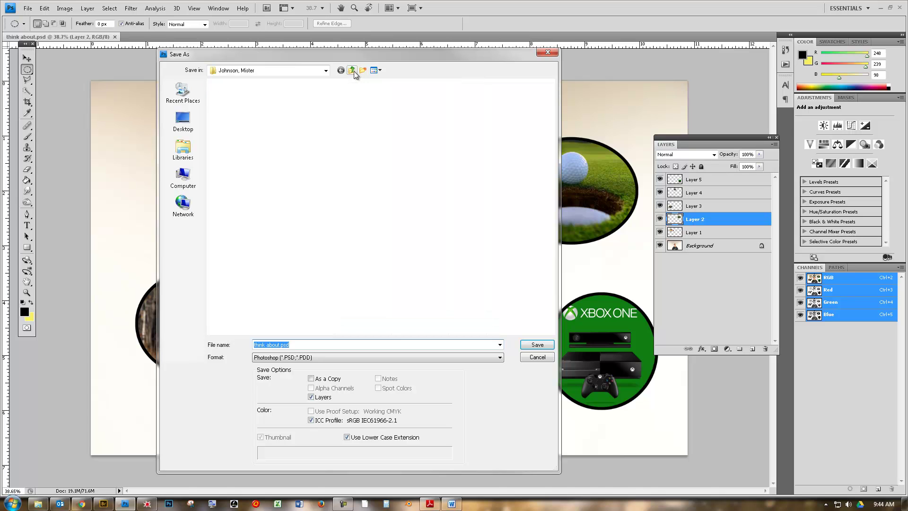
pyautogui.click(352, 71)
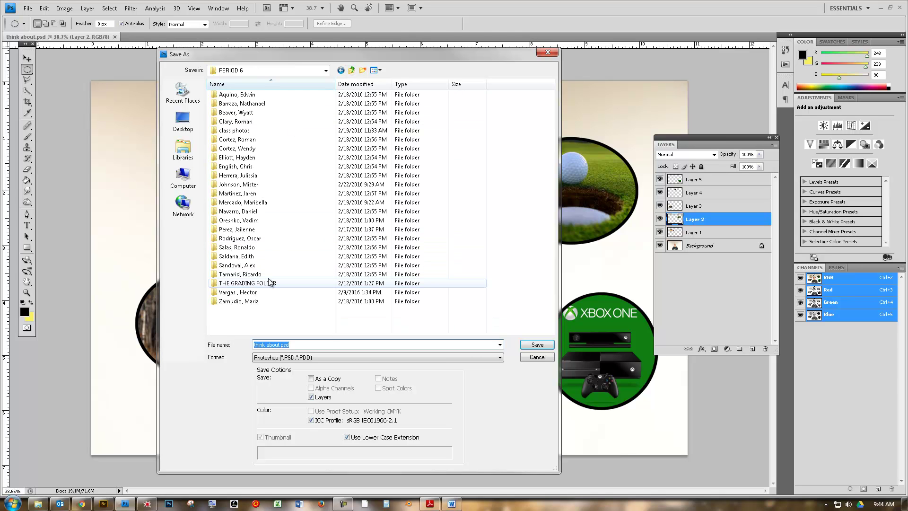
pyautogui.doubleClick(247, 283)
pyautogui.click(363, 70)
pyautogui.write('What I think about')
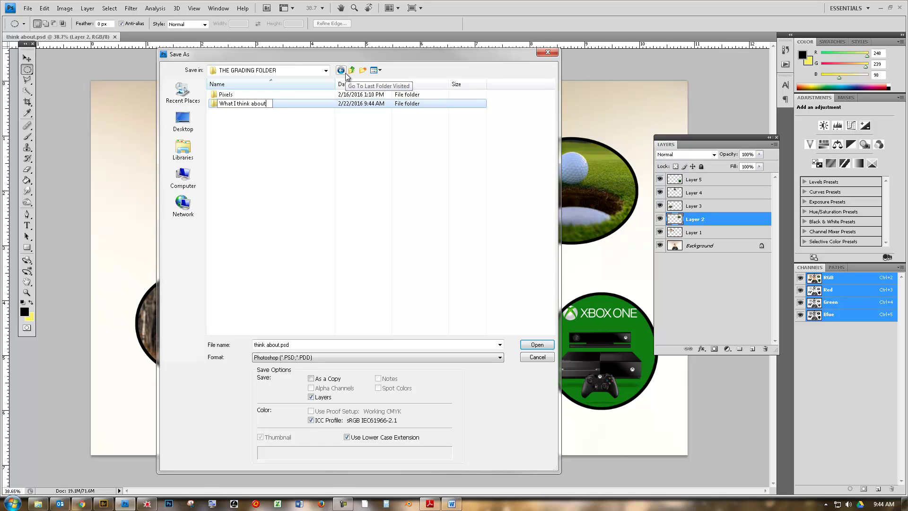
pyautogui.press('Return')
pyautogui.doubleClick(228, 106)
# Step: Name the copy with the student's last and first name and save it as a JPEG at quality 12
pyautogui.click(311, 341)
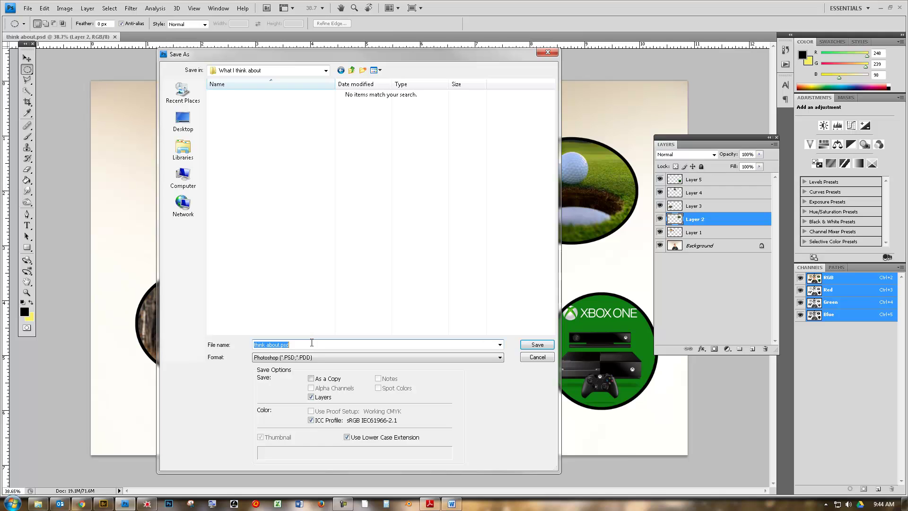
pyautogui.write('Johnson, Mister')
pyautogui.press('Tab')
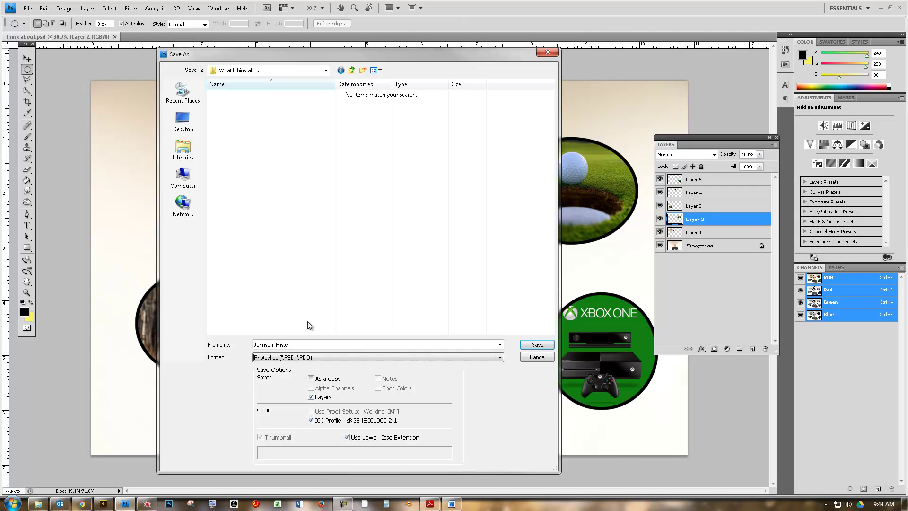
pyautogui.click(275, 358)
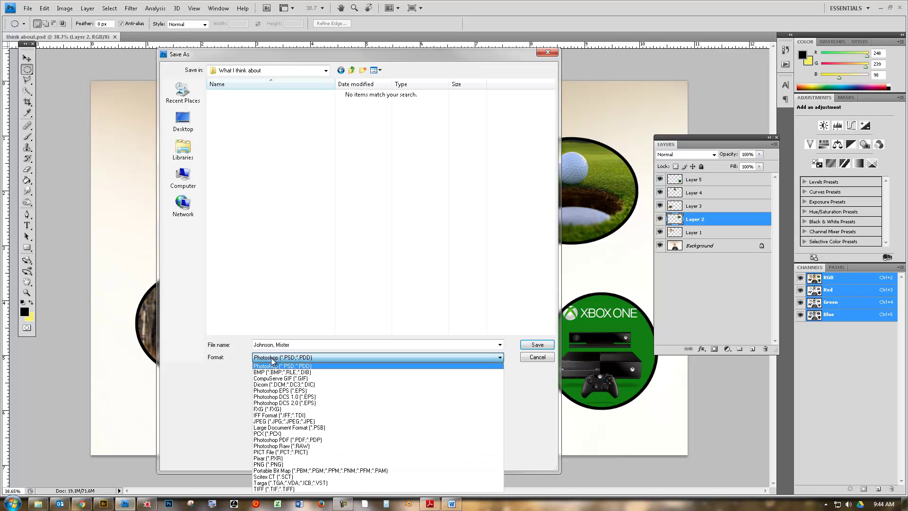
pyautogui.click(283, 421)
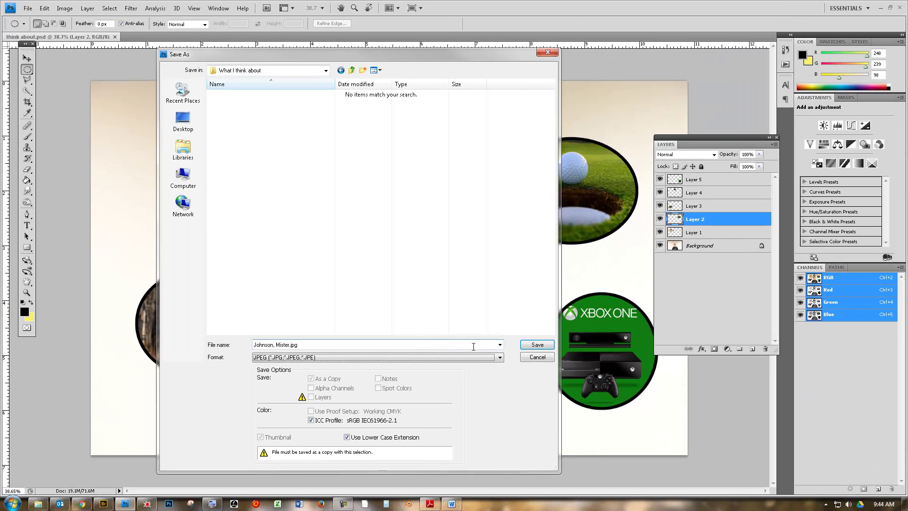
pyautogui.click(538, 345)
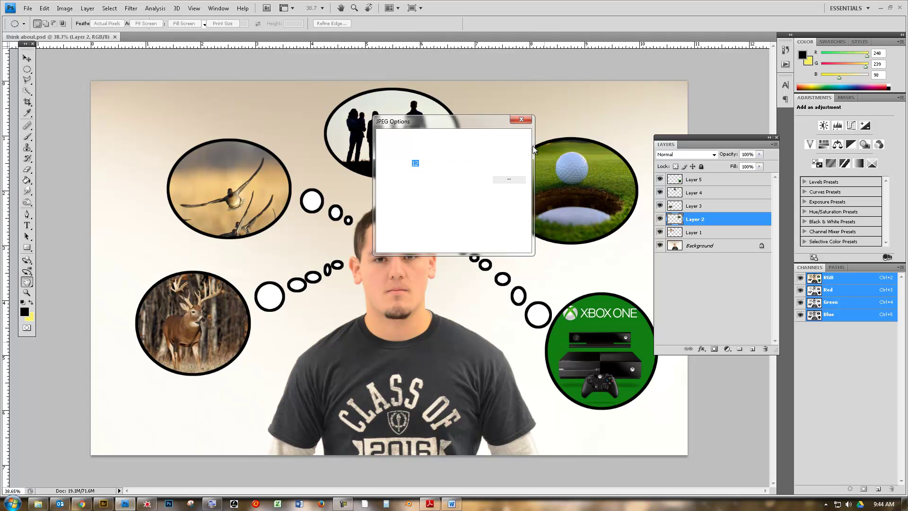
pyautogui.click(503, 139)
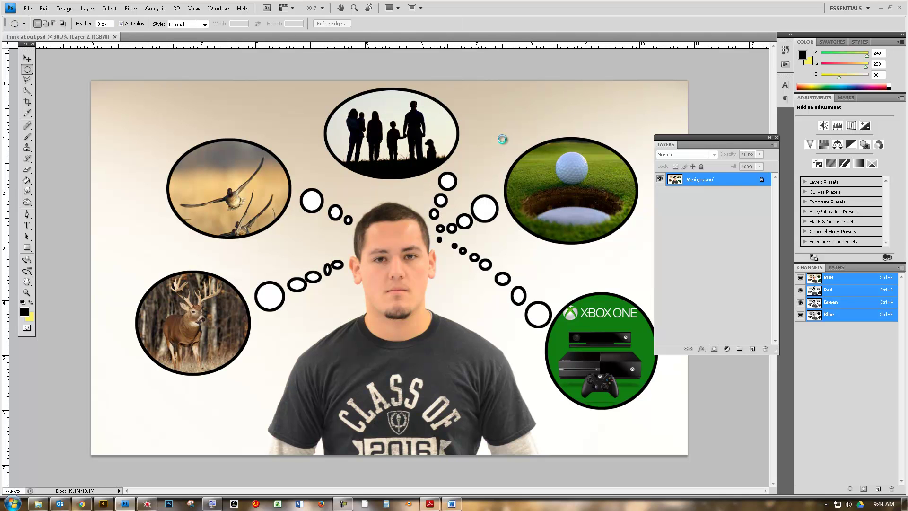